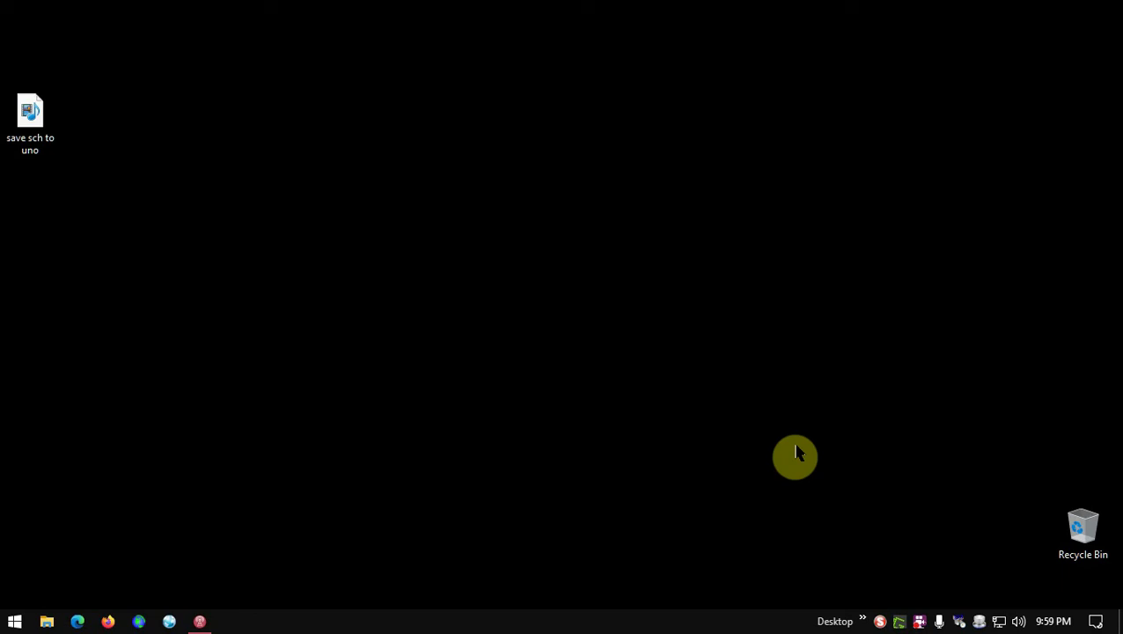
Open the web browser on the EiBi schedule website and dismiss the password prompt.
{"action": "left_click", "coordinate": [108, 623]}
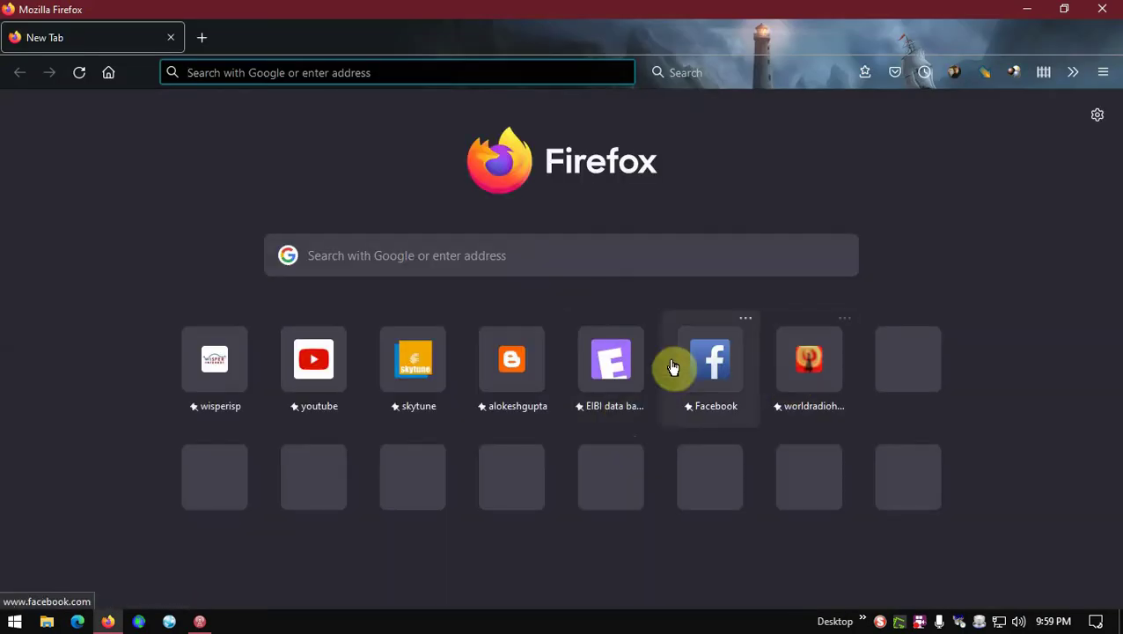
{"action": "left_click", "coordinate": [610, 360]}
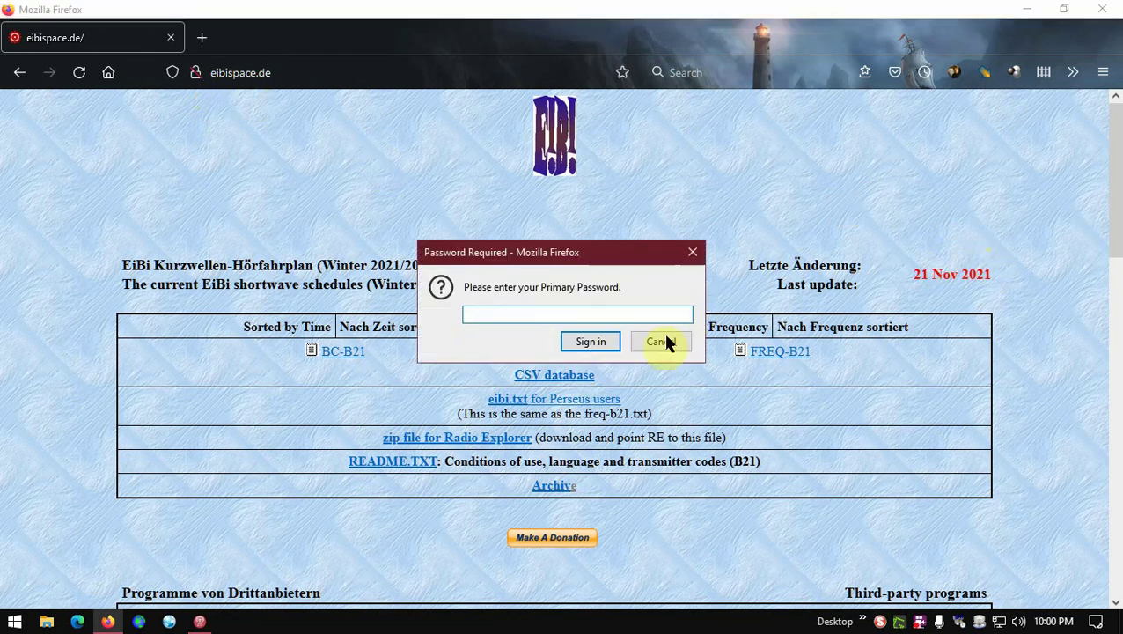
{"action": "left_click", "coordinate": [661, 342]}
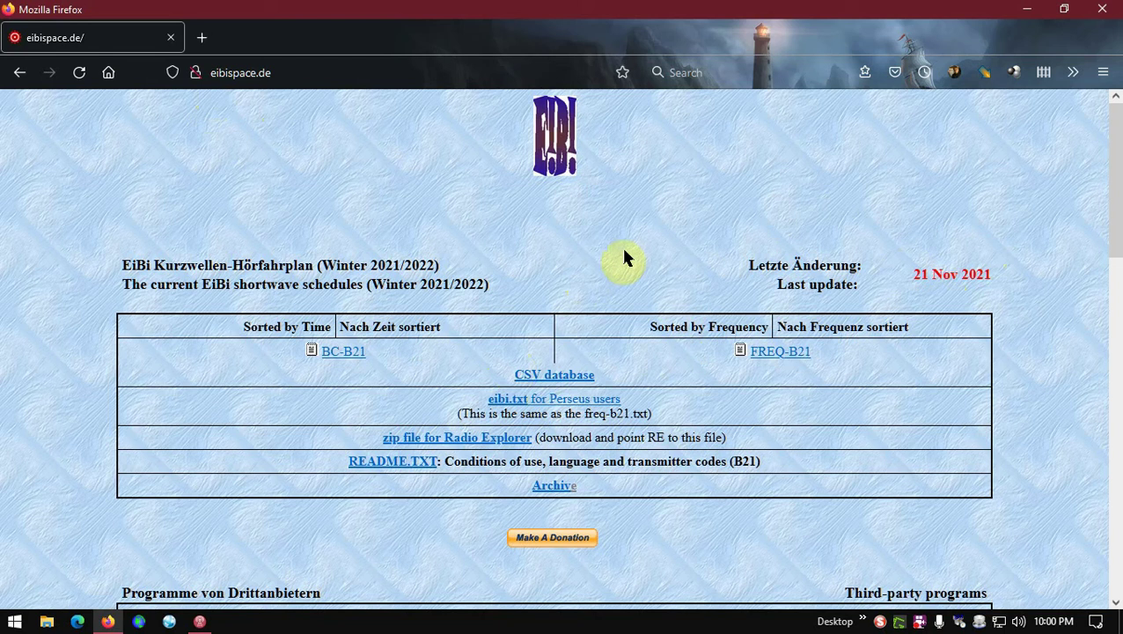
Close the browser and bring the SDR Console window back to the front.
{"action": "left_click", "coordinate": [107, 75]}
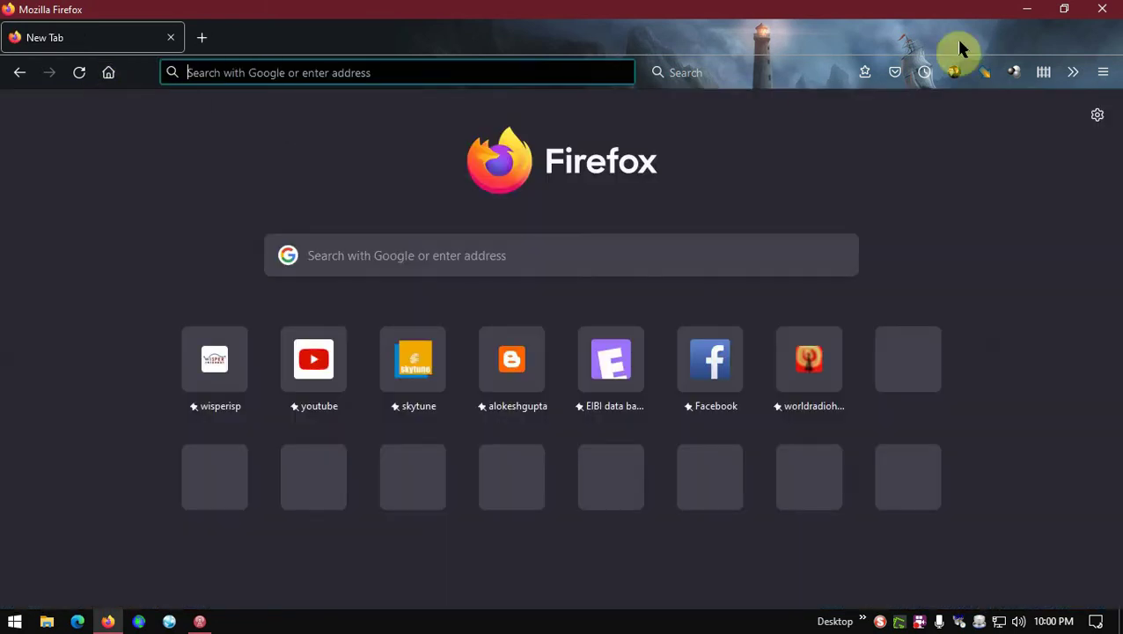
{"action": "left_click", "coordinate": [1098, 11]}
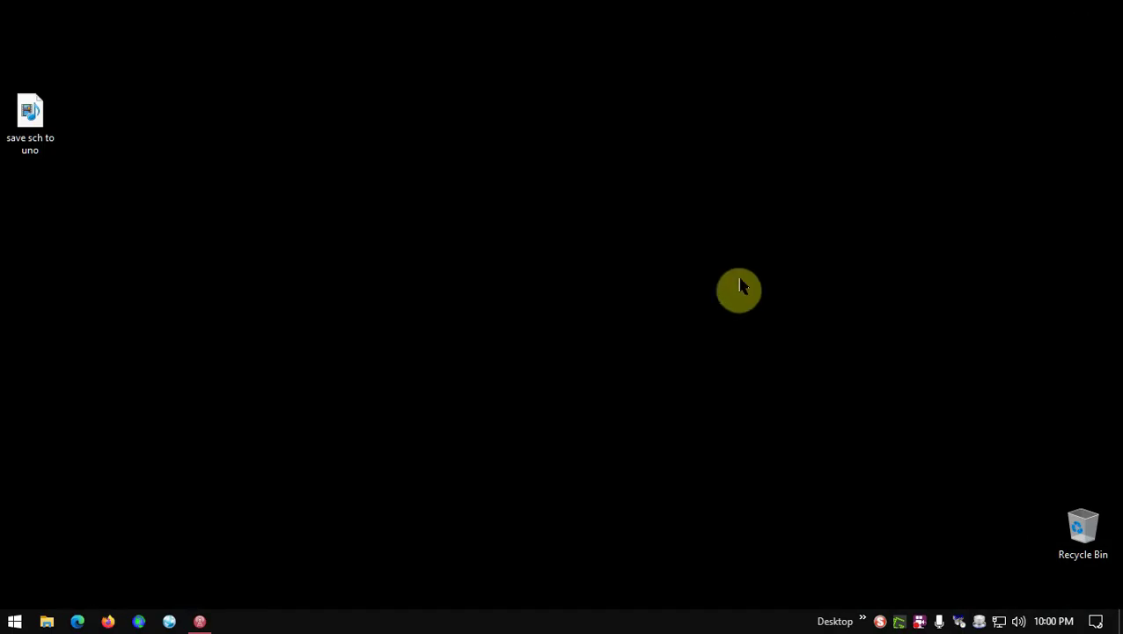
{"action": "left_click", "coordinate": [201, 622]}
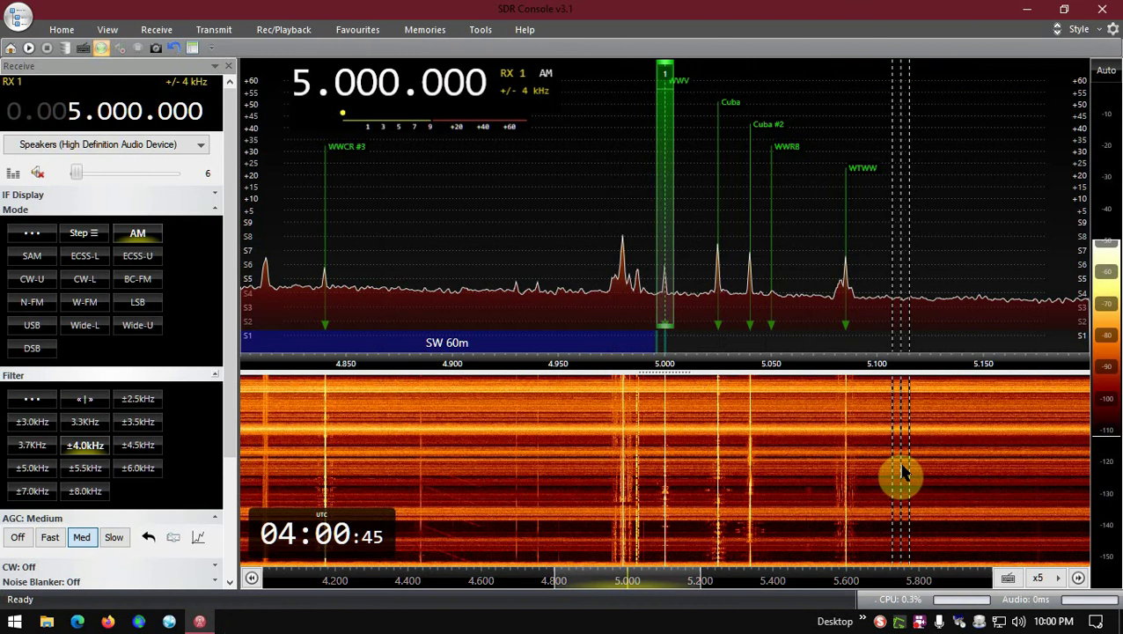
Show the Frequency Database panel from the View tab, still with an empty station list.
{"action": "left_click", "coordinate": [109, 31]}
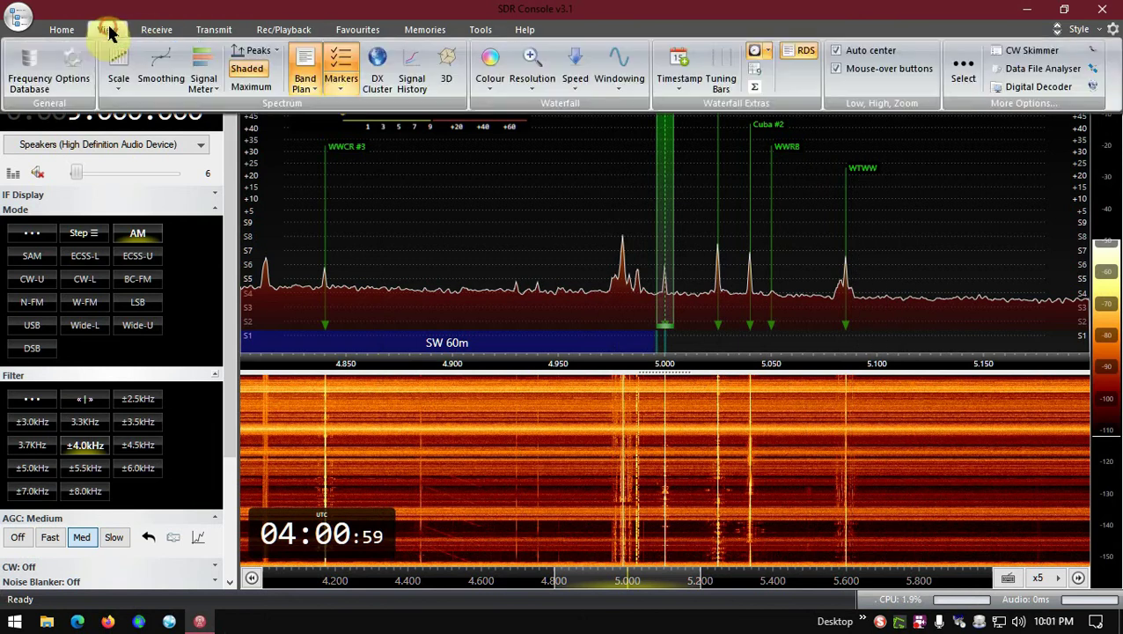
{"action": "left_click", "coordinate": [30, 79]}
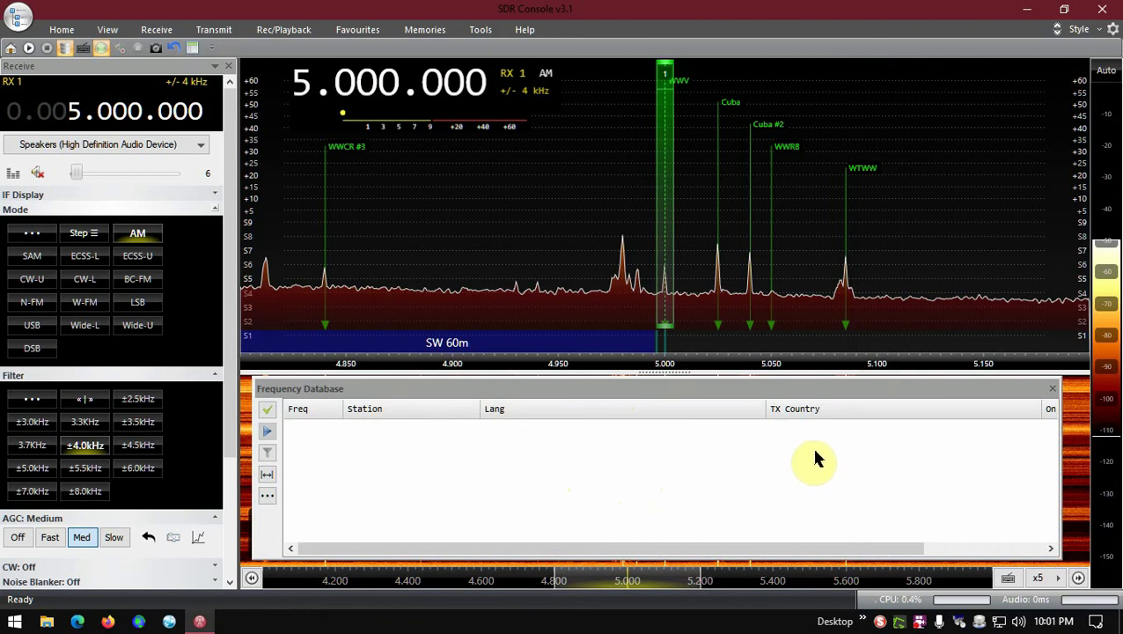
Open the Frequency Database Options dialog and move it up and to the left.
{"action": "left_click", "coordinate": [267, 498]}
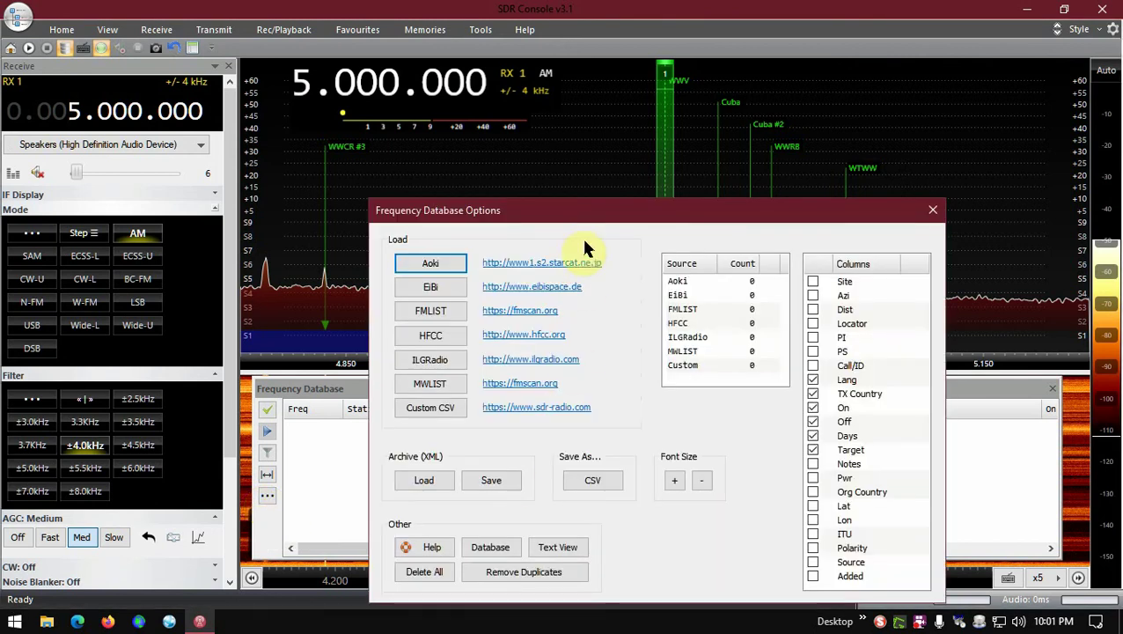
{"action": "left_click_drag", "start_coordinate": [594, 211], "coordinate": [547, 156]}
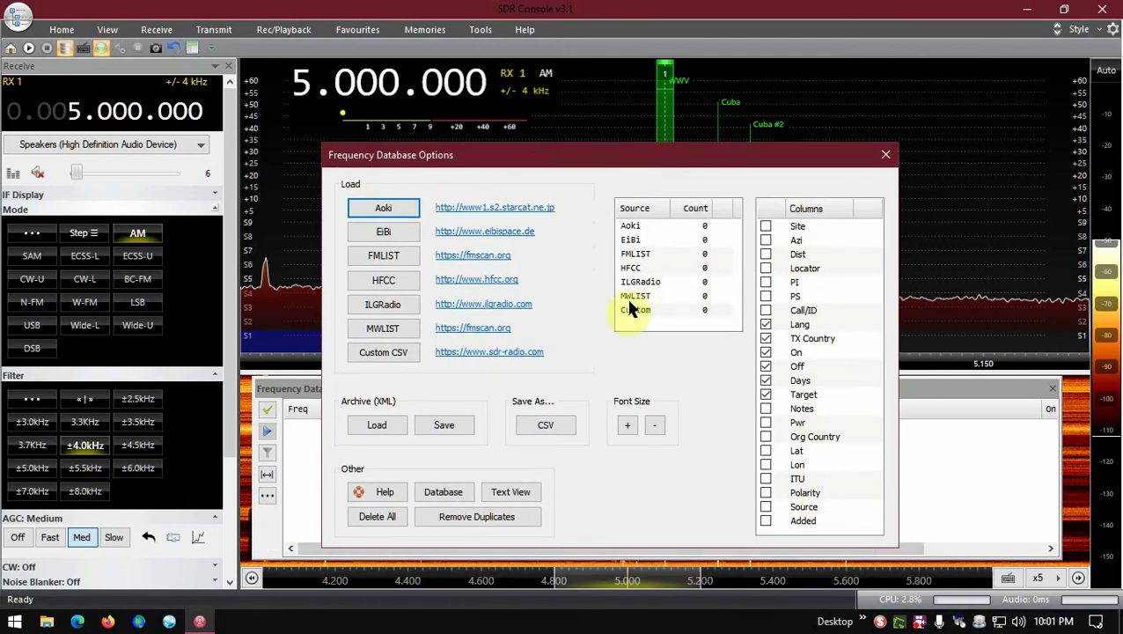
Begin an EiBi import using sked-b21.csv from Downloads, with a semicolon separator.
{"action": "left_click", "coordinate": [386, 234]}
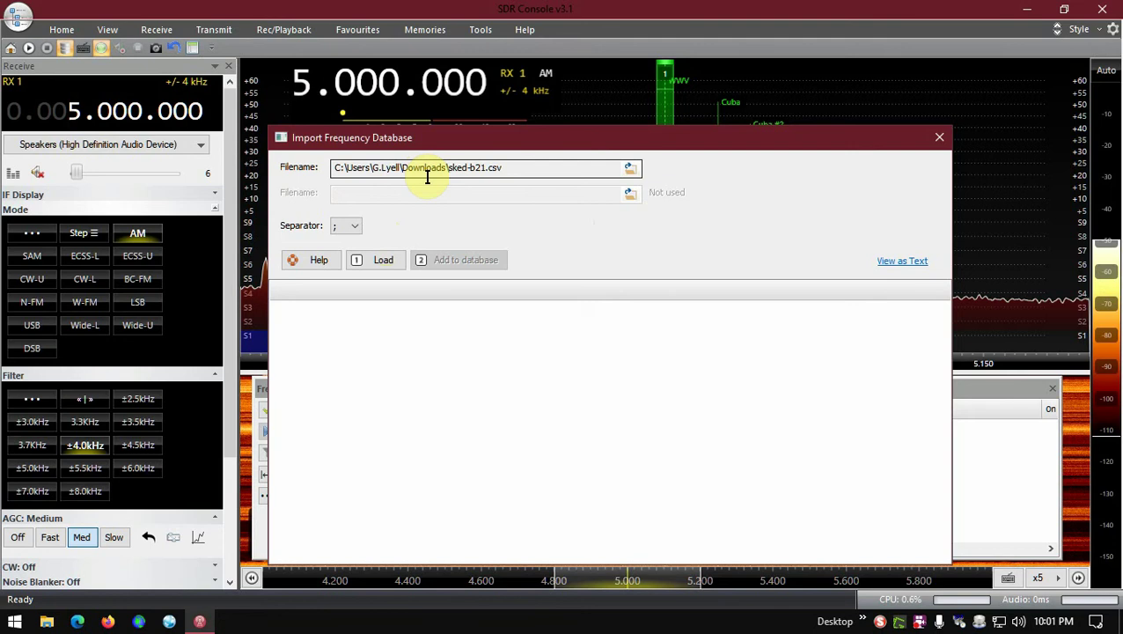
{"action": "left_click", "coordinate": [630, 169]}
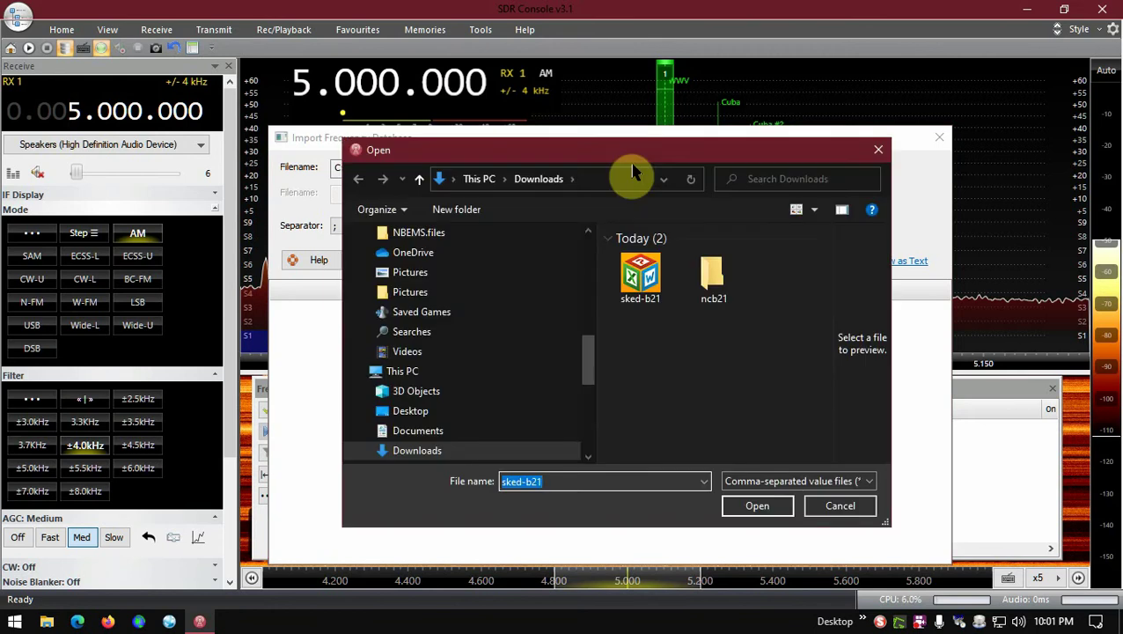
{"action": "left_click", "coordinate": [647, 278]}
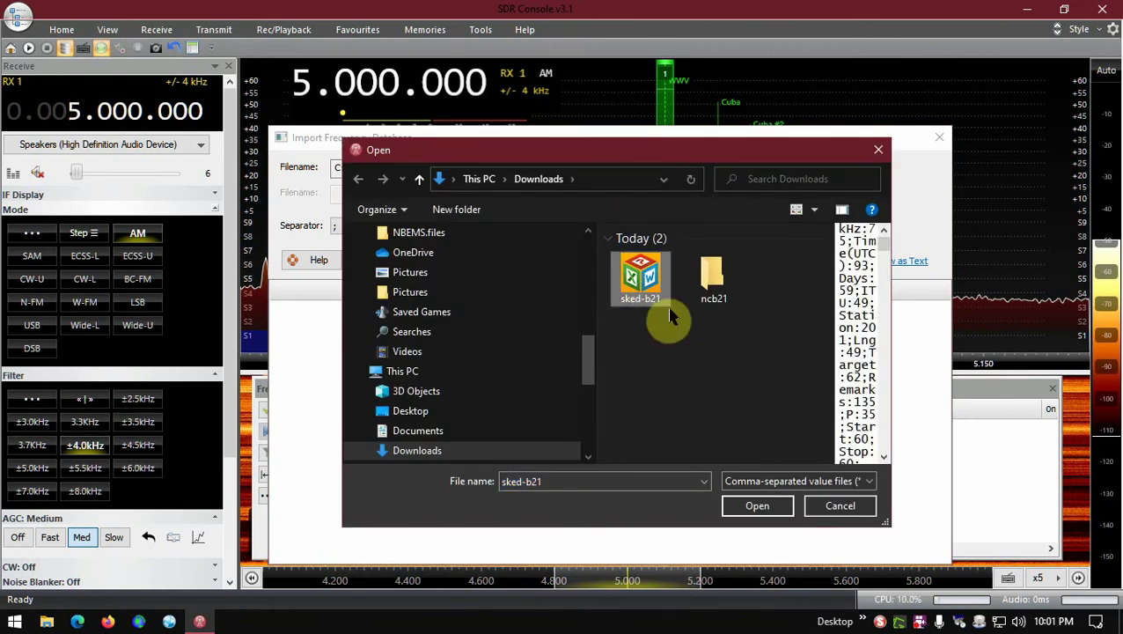
{"action": "left_click", "coordinate": [756, 505]}
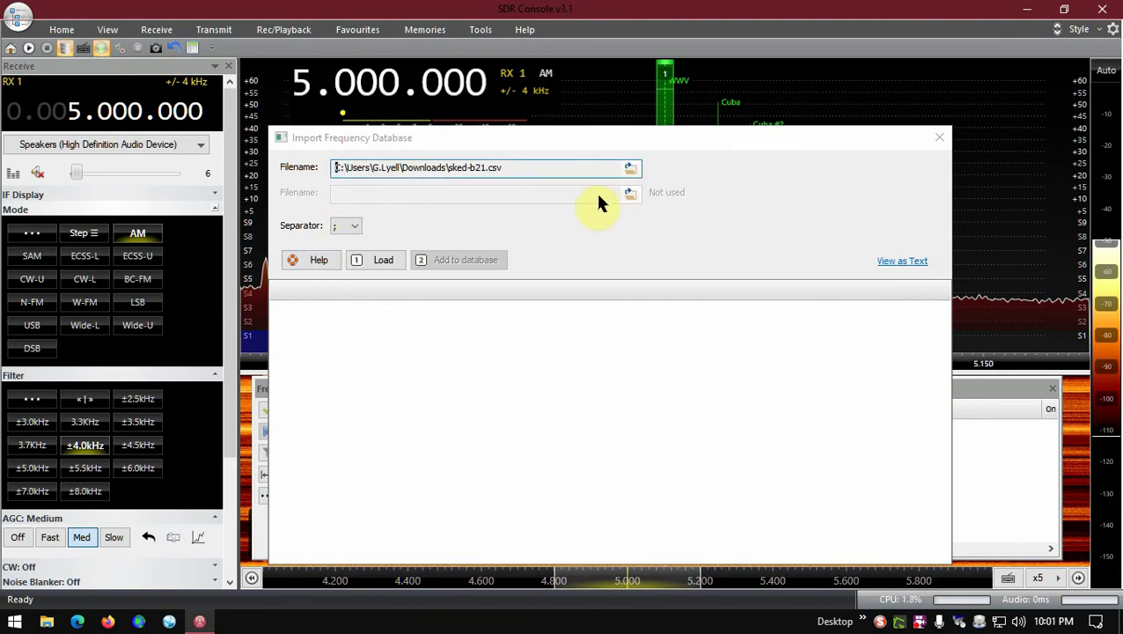
Load sked-b21.csv and add its 14,607 records using Replace, then close the import window.
{"action": "left_click", "coordinate": [372, 263]}
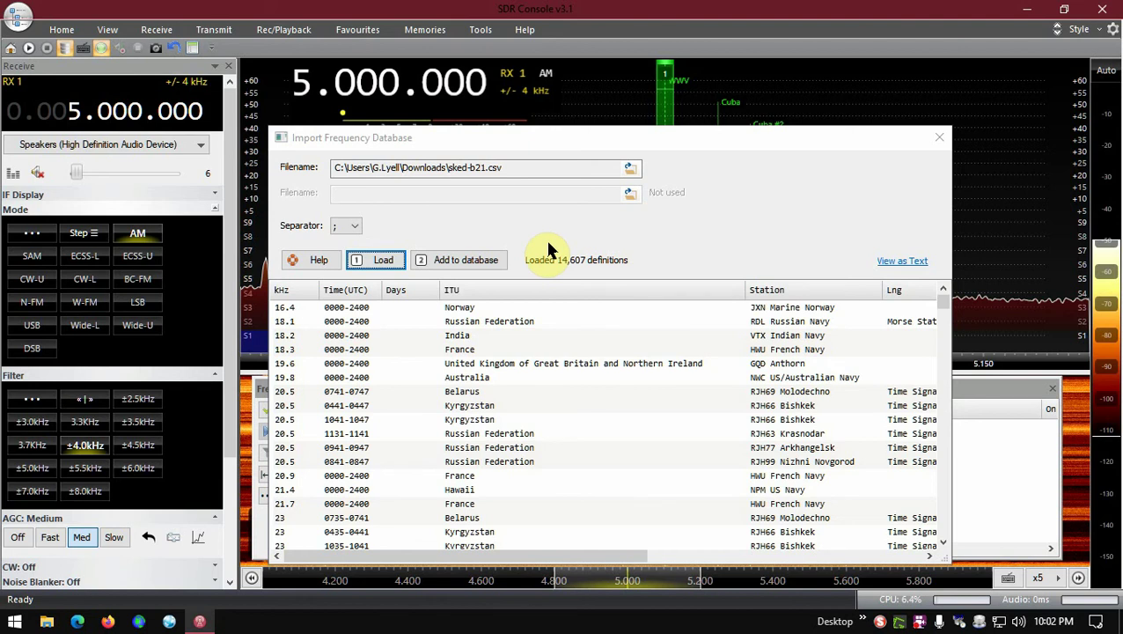
{"action": "left_click", "coordinate": [468, 261]}
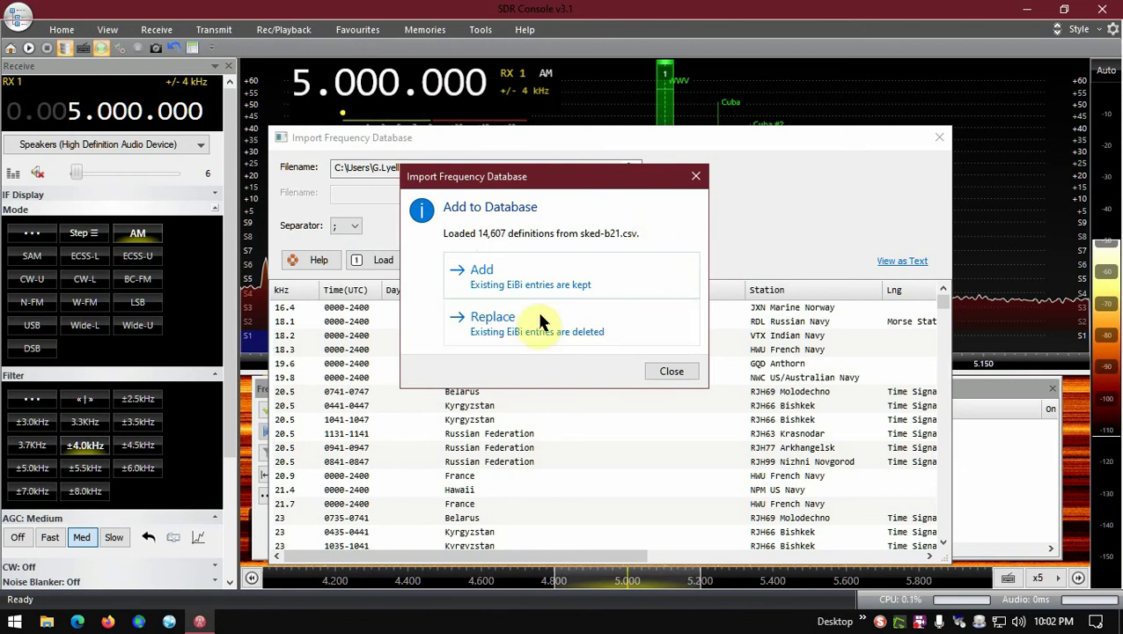
{"action": "left_click", "coordinate": [504, 318]}
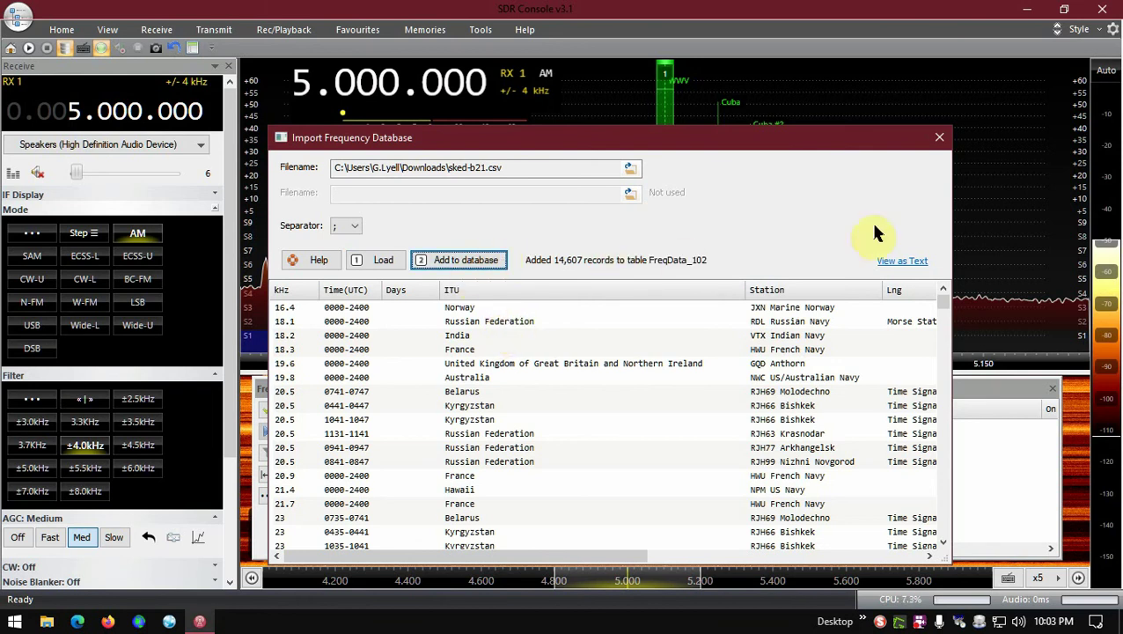
{"action": "left_click", "coordinate": [938, 137]}
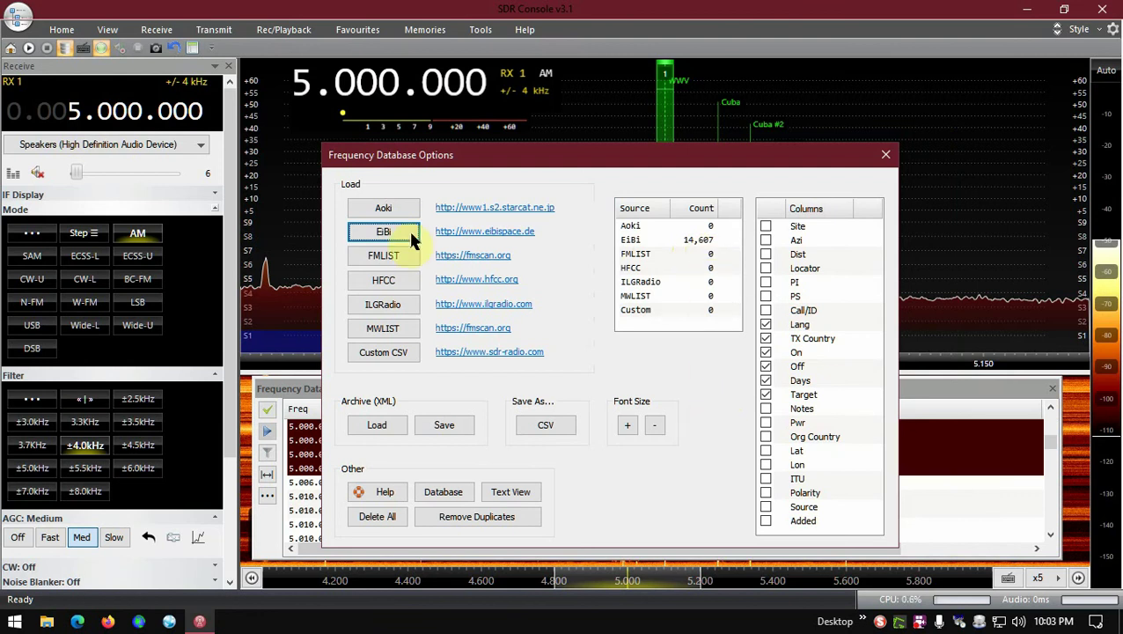
Close the Options dialog so stations like BPM Xian and WWV Colorado appear at 5.000 MHz.
{"action": "left_click", "coordinate": [885, 154]}
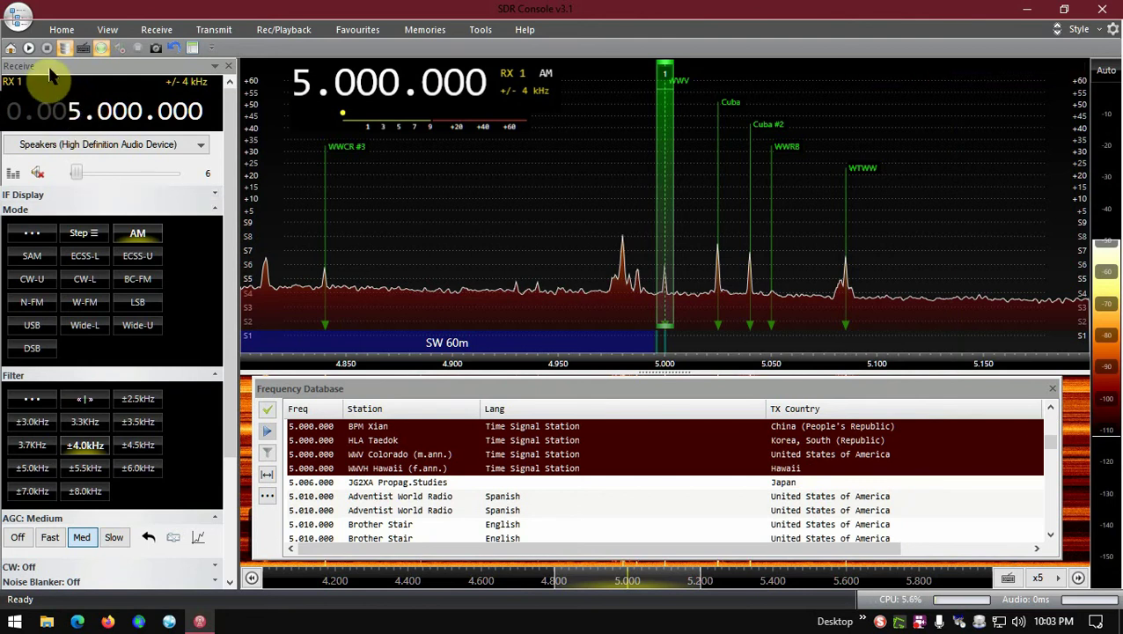
Start the RSPdx receiving, unmute the audio, and set the Level slider down to 1.
{"action": "left_click", "coordinate": [31, 50]}
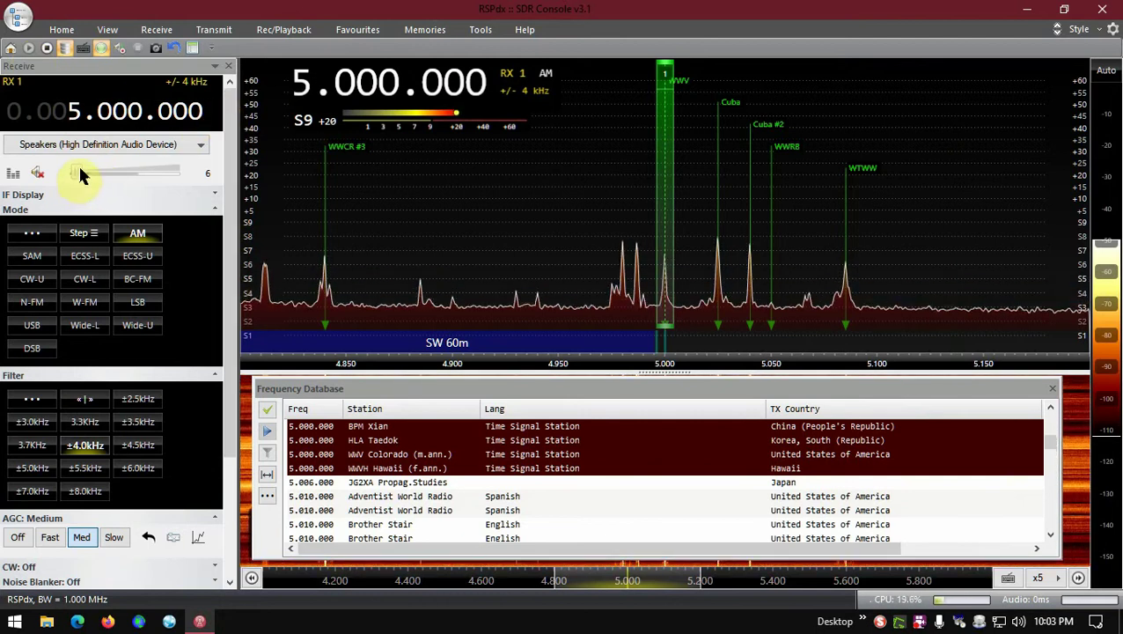
{"action": "left_click", "coordinate": [40, 175]}
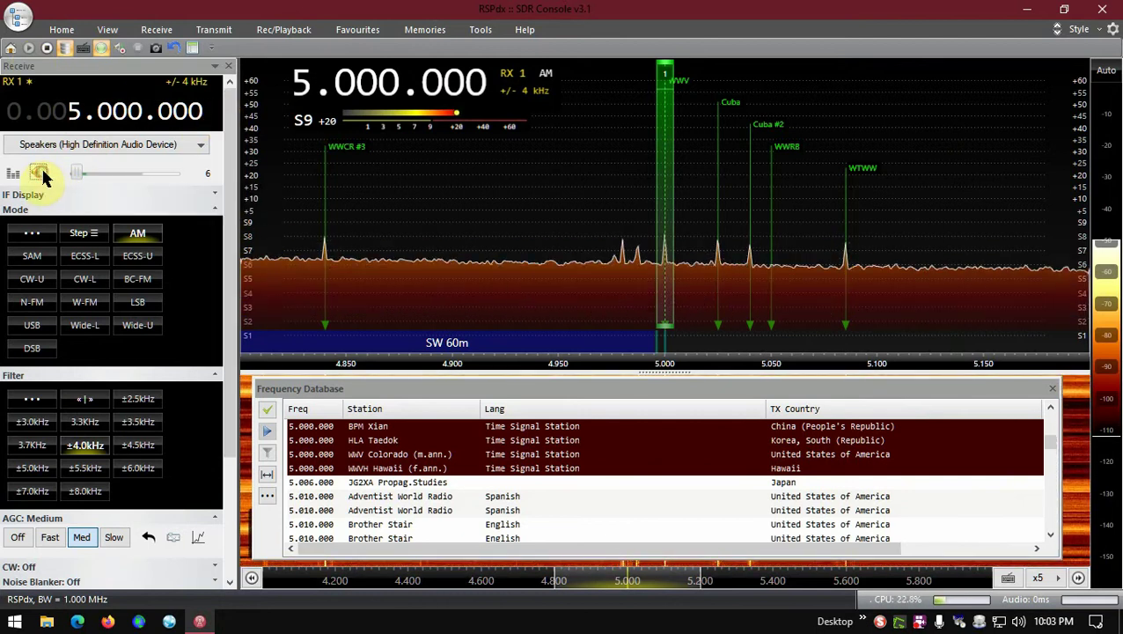
{"action": "left_click_drag", "start_coordinate": [73, 176], "coordinate": [87, 176]}
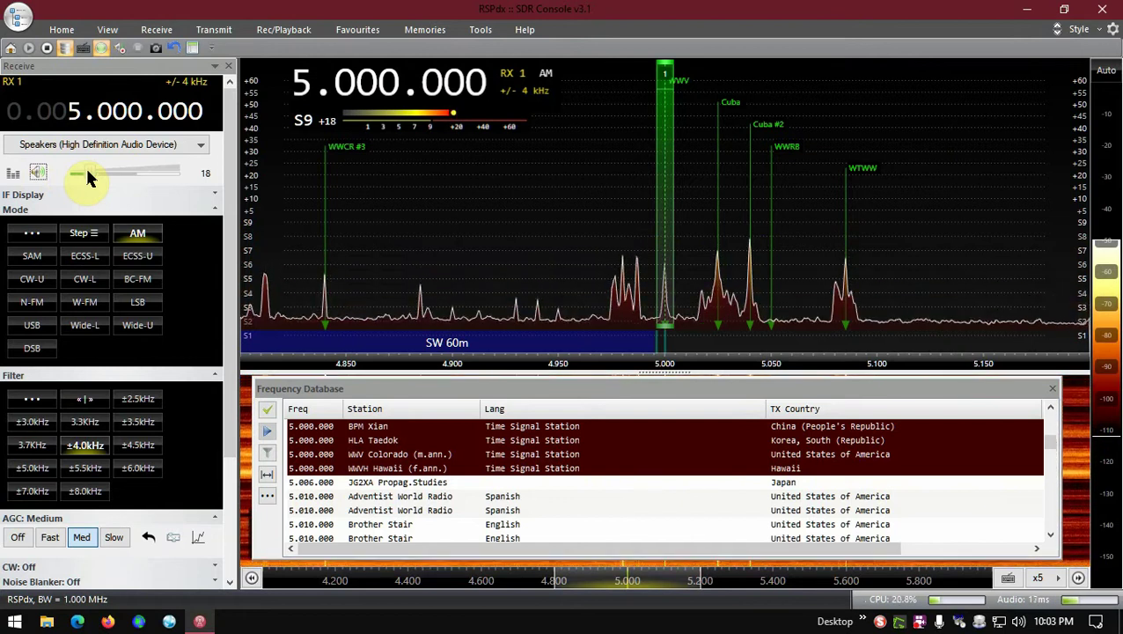
{"action": "mouse_move", "coordinate": [86, 173]}
{"action": "left_mouse_down"}
{"action": "mouse_move", "coordinate": [72, 173]}
{"action": "mouse_move", "coordinate": [83, 172]}
{"action": "left_mouse_up"}
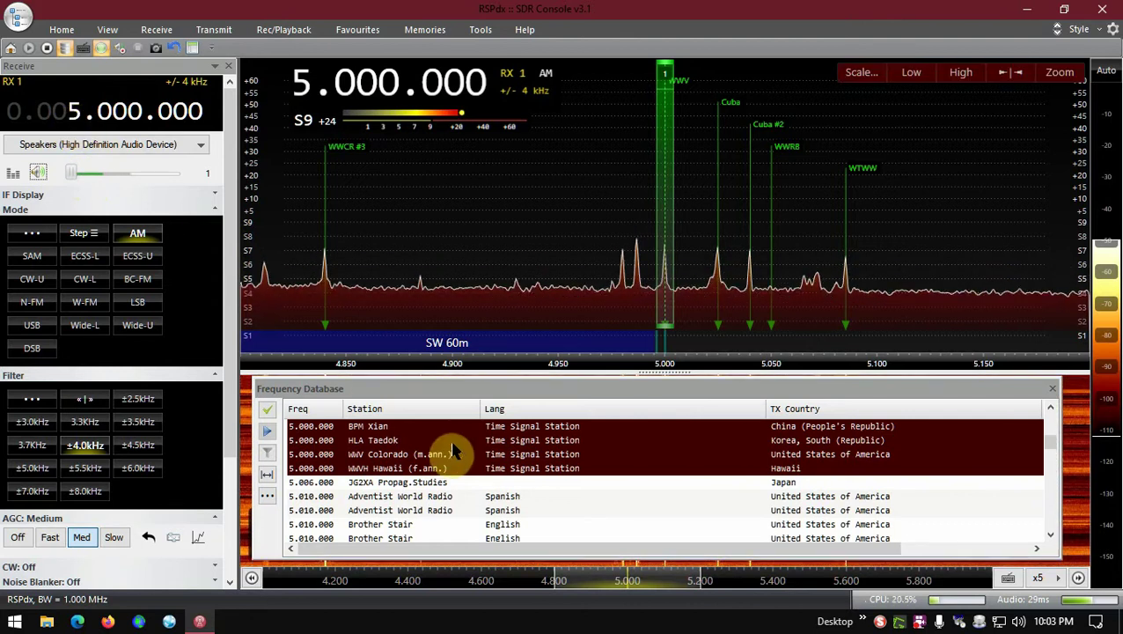
Toggle receiver tracking on and off, move the tuning toward 6 MHz, and browse the database columns.
{"action": "left_click", "coordinate": [268, 411]}
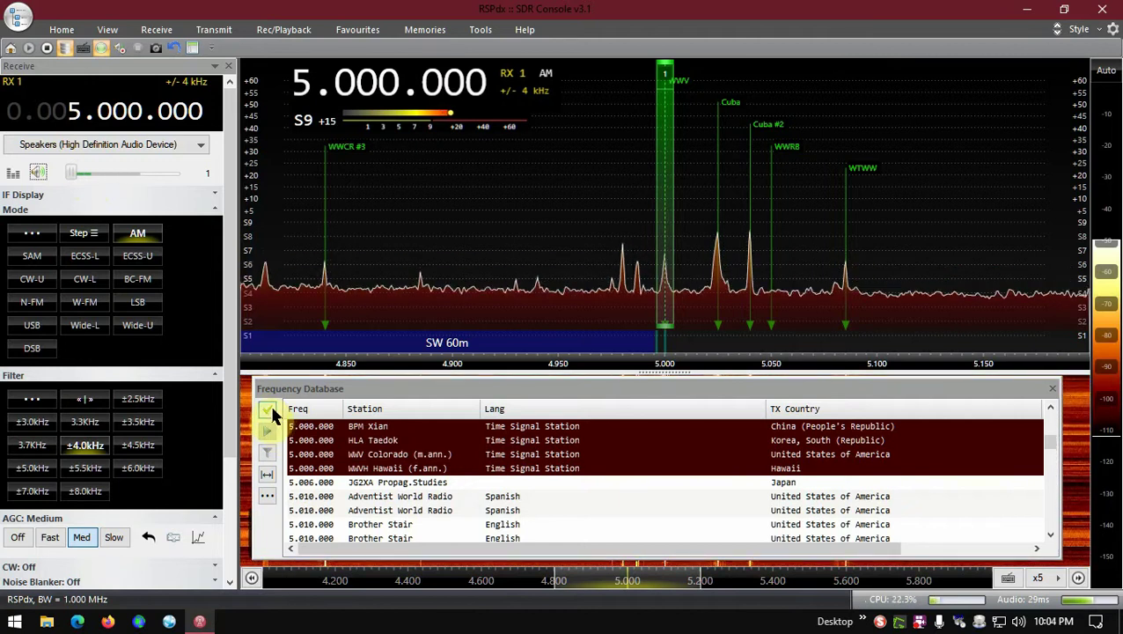
{"action": "left_click", "coordinate": [270, 413]}
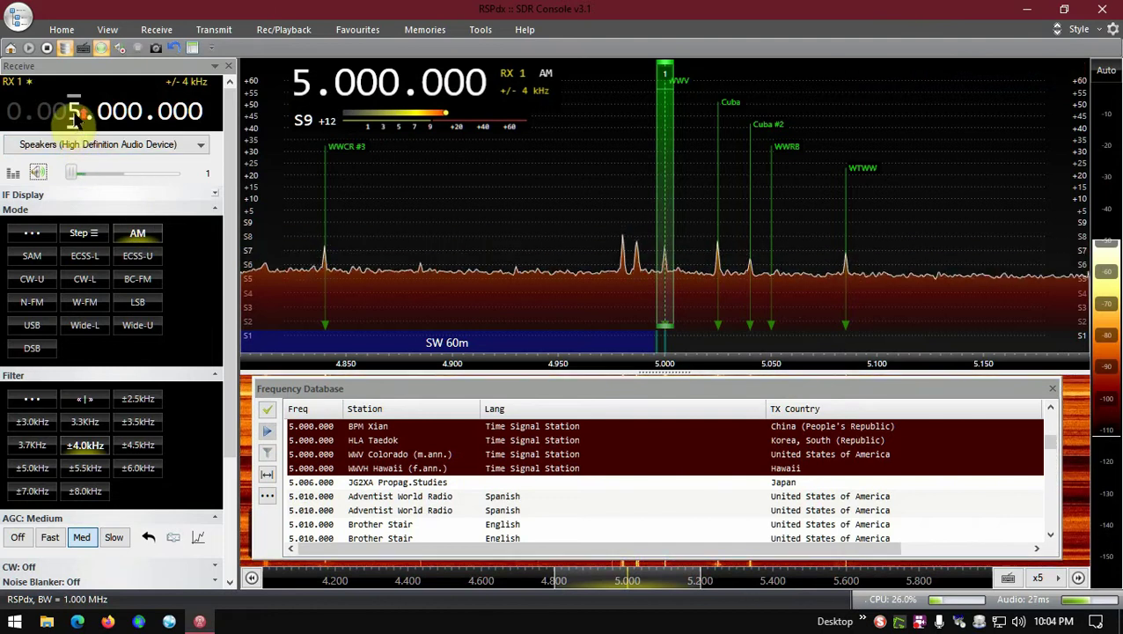
{"action": "scroll", "coordinate": [74, 119], "scroll_direction": "up", "scroll_amount": 1}
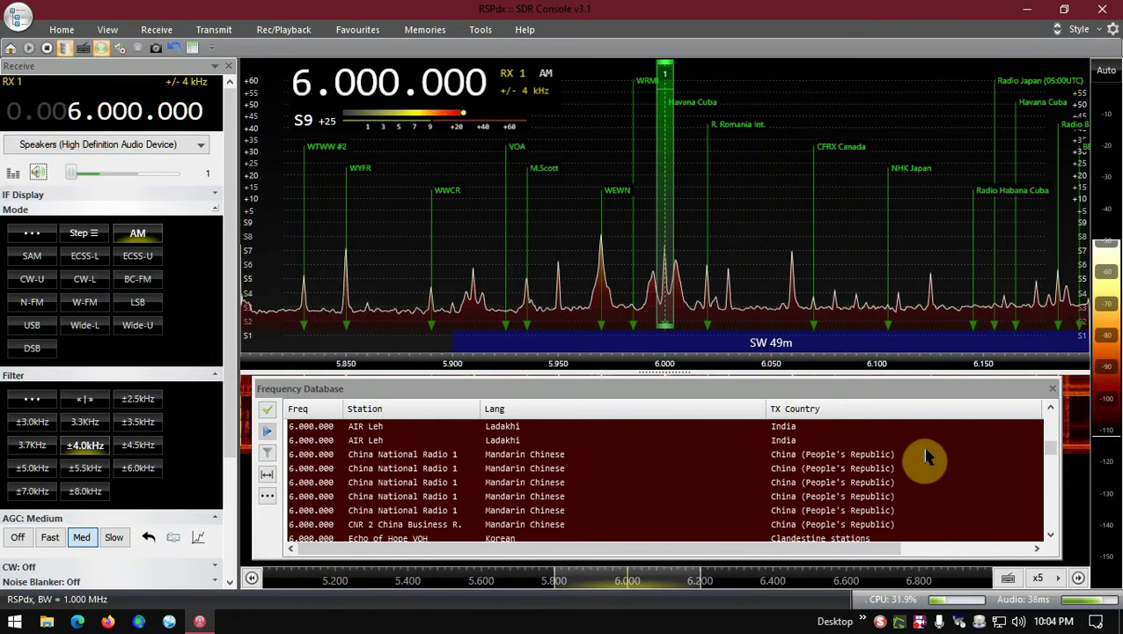
{"action": "scroll", "coordinate": [926, 456], "scroll_direction": "down", "scroll_amount": 4}
{"action": "scroll", "coordinate": [921, 451], "scroll_direction": "down", "scroll_amount": 1}
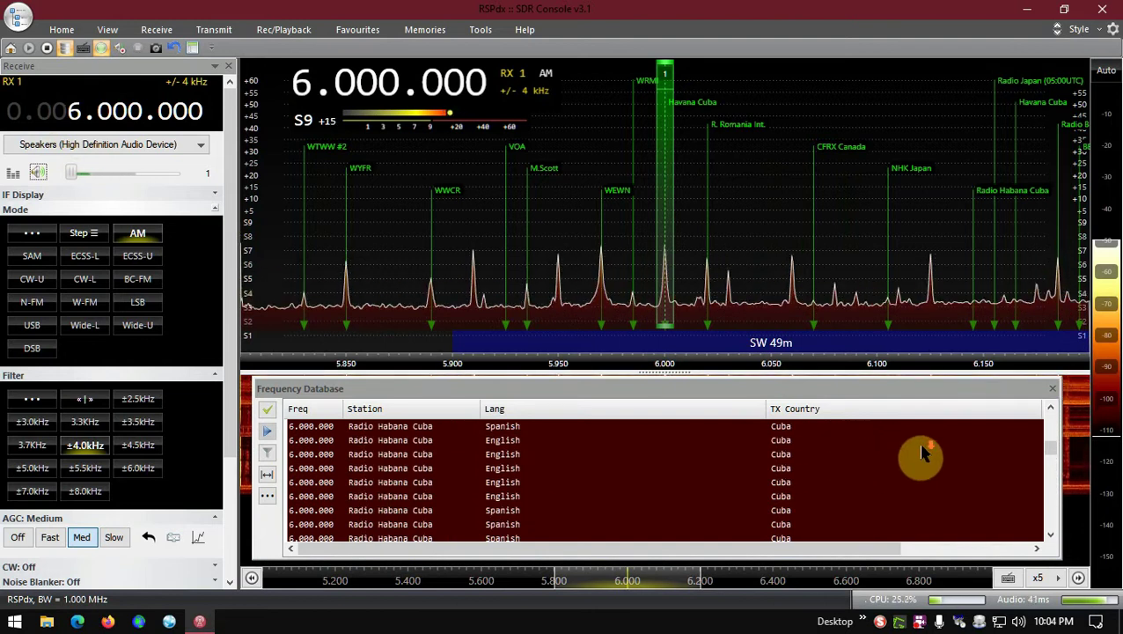
{"action": "left_click_drag", "start_coordinate": [765, 548], "coordinate": [895, 547]}
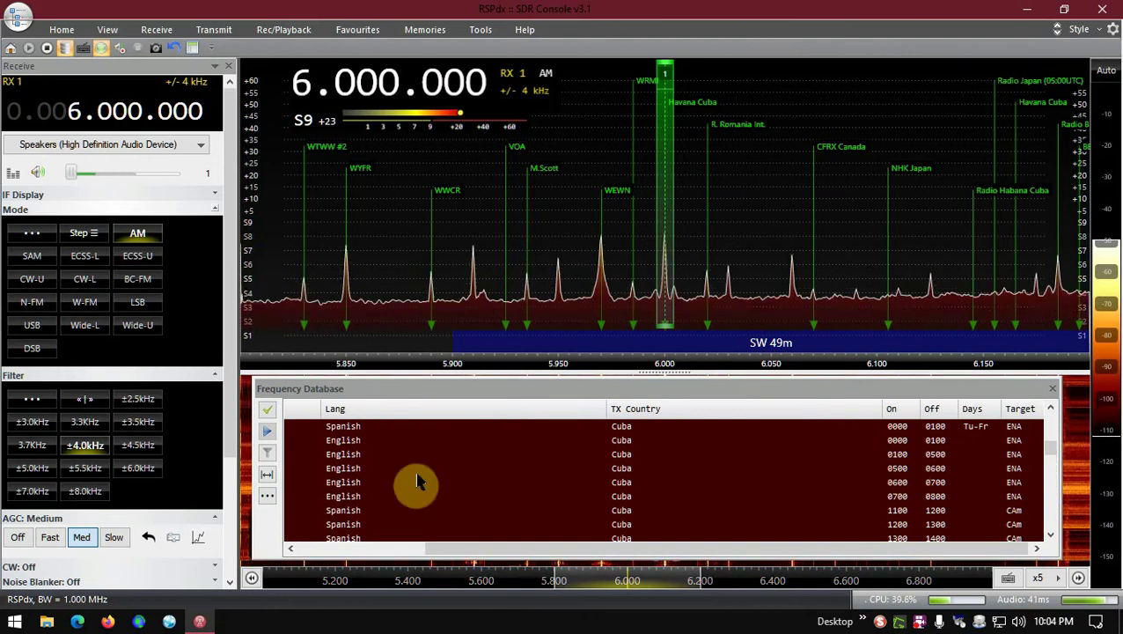
{"action": "left_click_drag", "start_coordinate": [497, 546], "coordinate": [366, 543]}
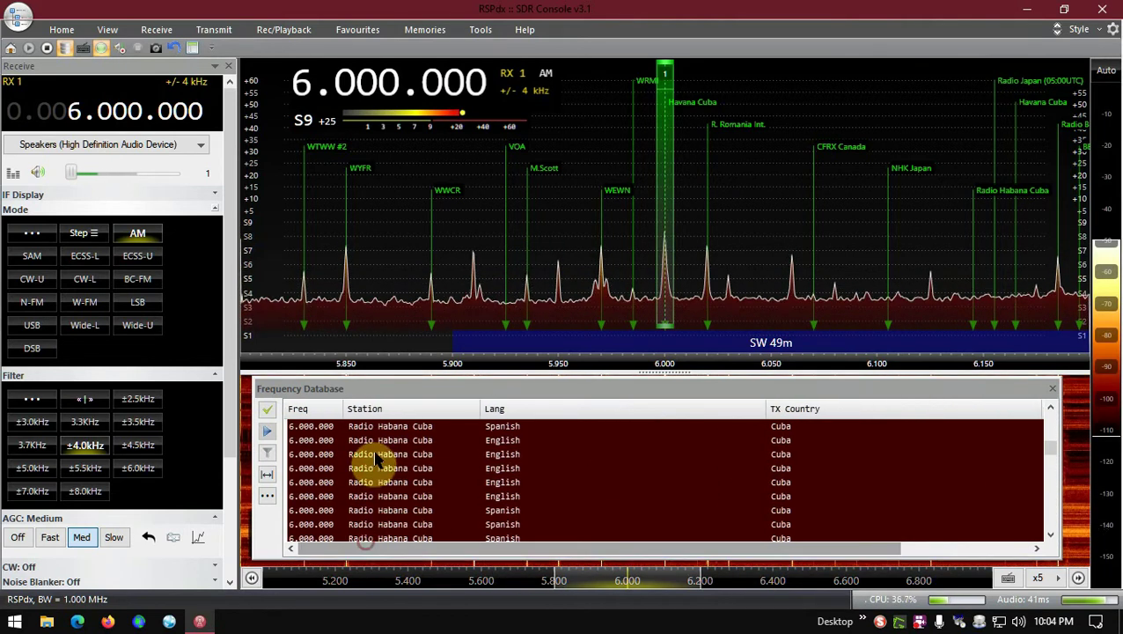
Tune to the 6.020 MHz signal, then 5.889 MHz, then back to 6.020 MHz.
{"action": "left_click", "coordinate": [709, 299]}
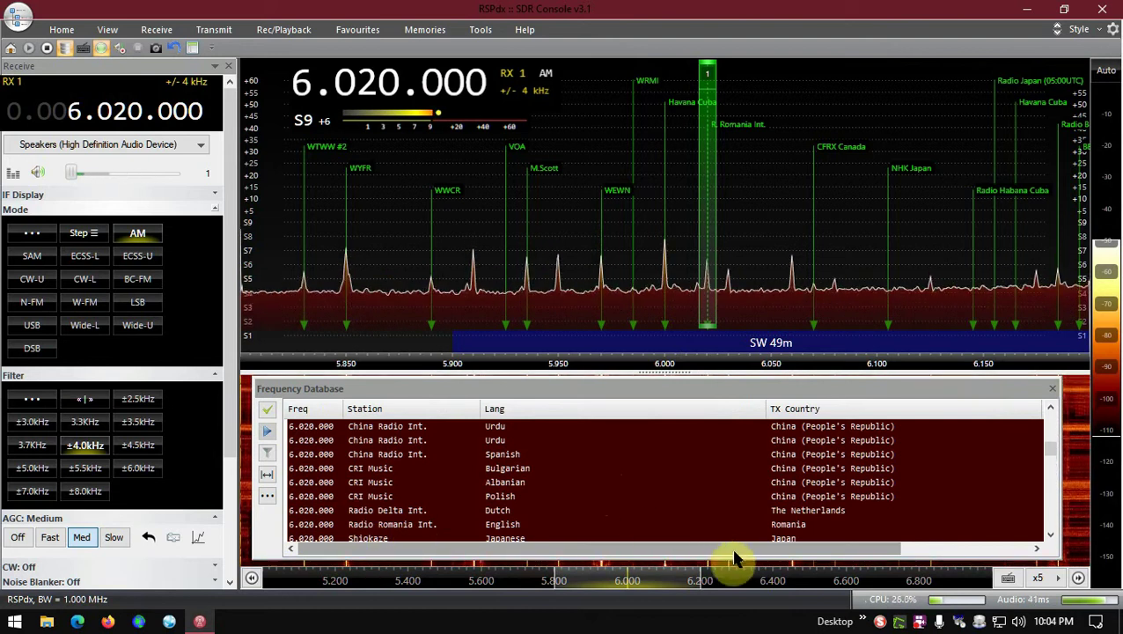
{"action": "left_click_drag", "start_coordinate": [732, 549], "coordinate": [694, 546]}
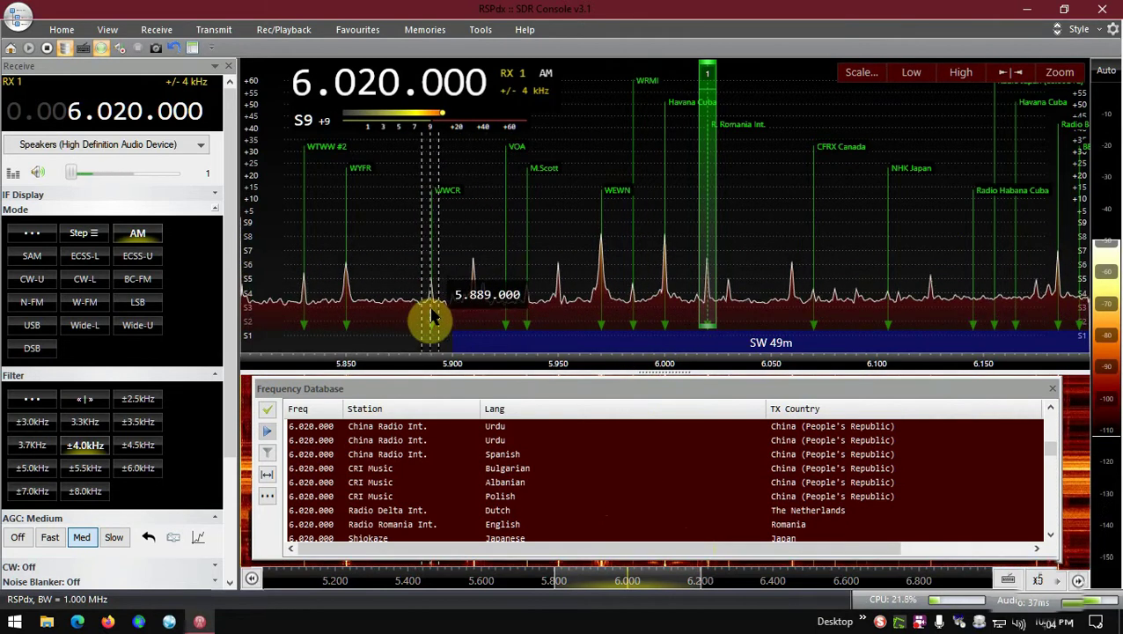
{"action": "left_click", "coordinate": [430, 310]}
{"action": "scroll", "coordinate": [470, 308], "scroll_direction": "up", "scroll_amount": 1}
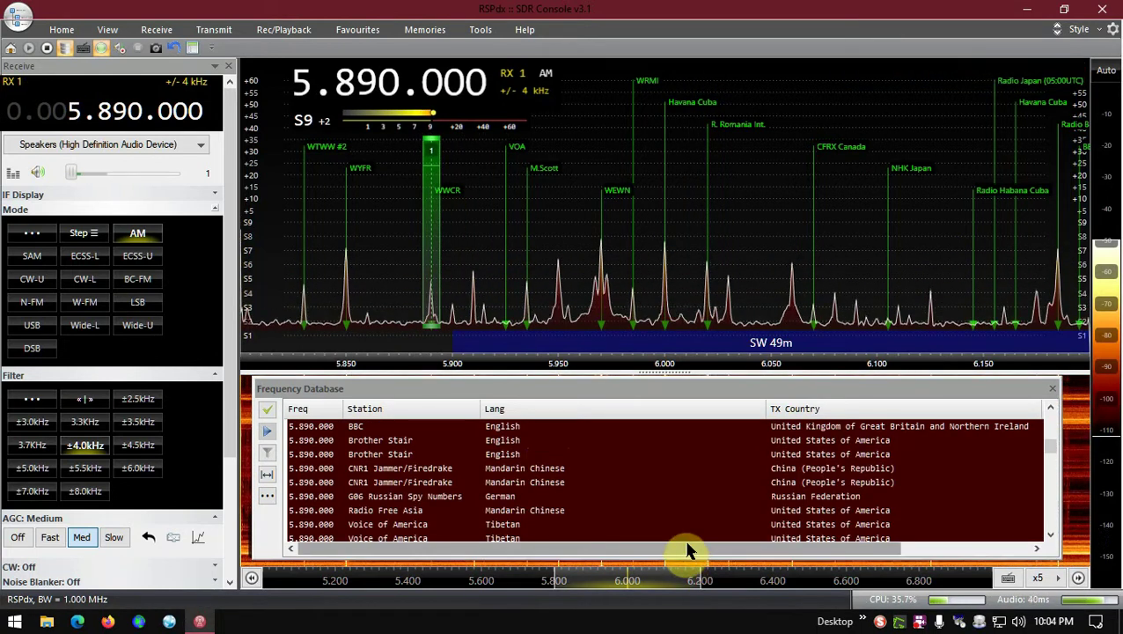
{"action": "left_click_drag", "start_coordinate": [717, 547], "coordinate": [774, 555]}
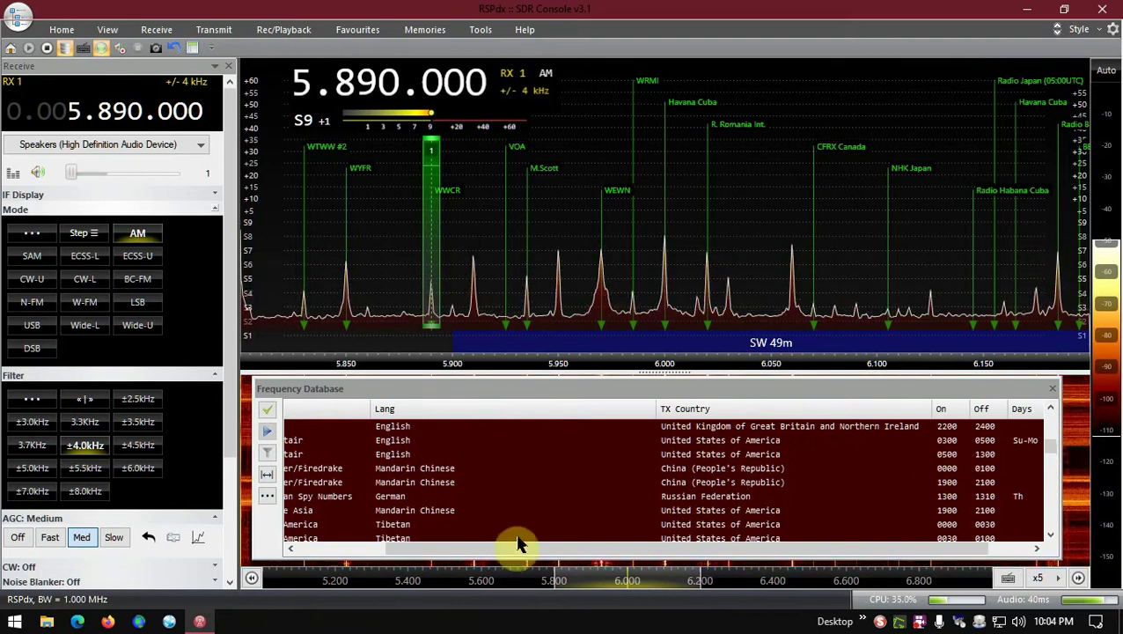
{"action": "left_click_drag", "start_coordinate": [525, 549], "coordinate": [431, 538]}
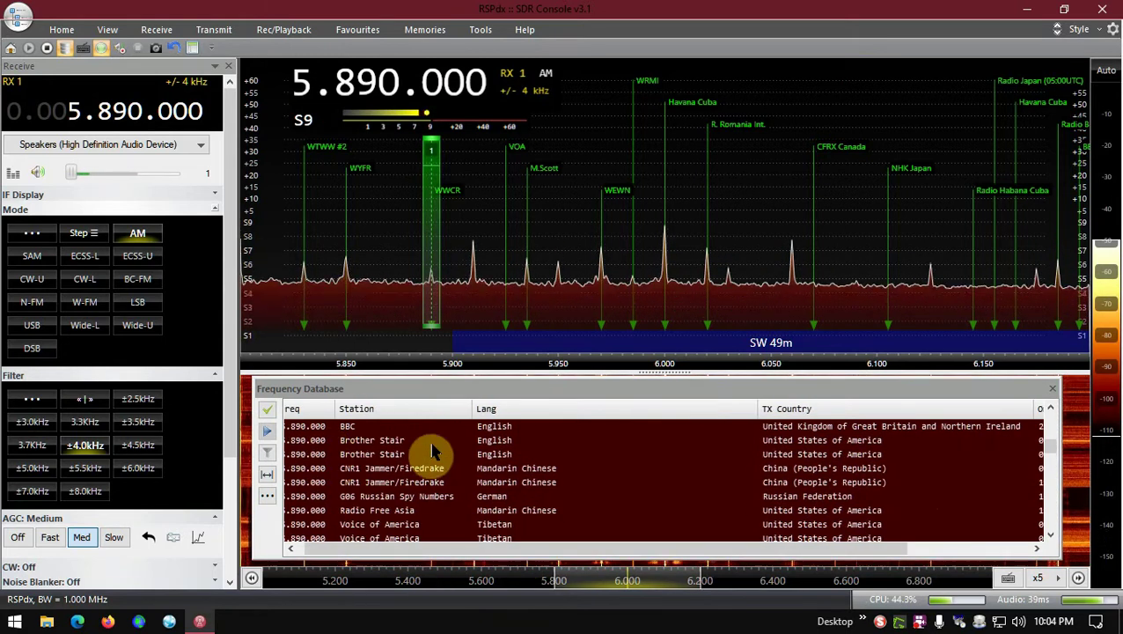
{"action": "left_click", "coordinate": [707, 320]}
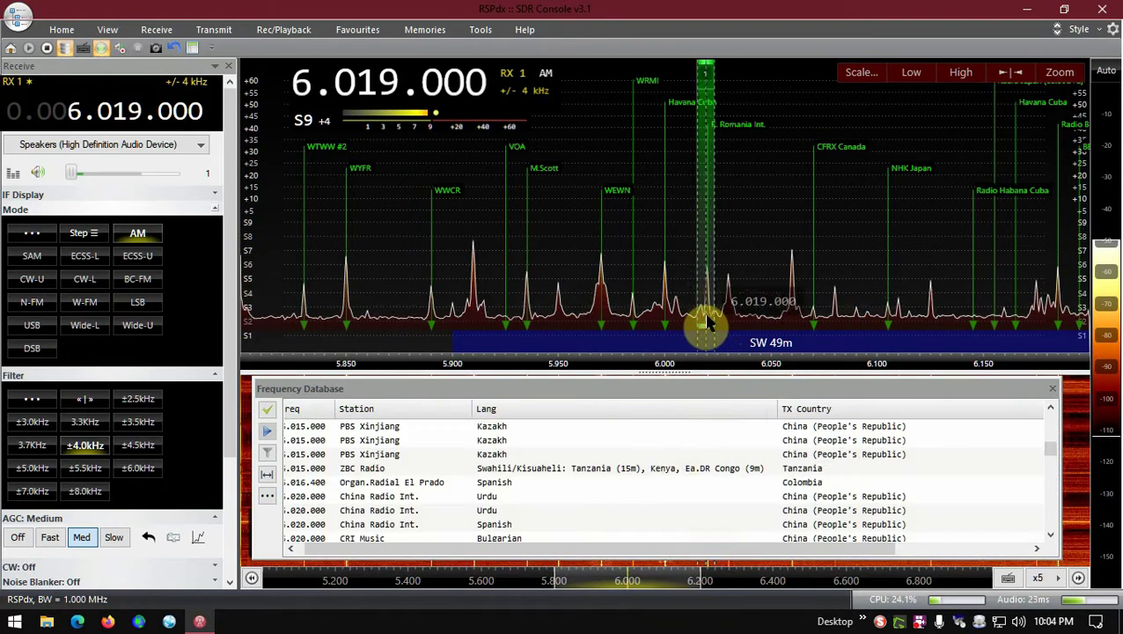
{"action": "scroll", "coordinate": [667, 450], "scroll_direction": "up", "scroll_amount": 2}
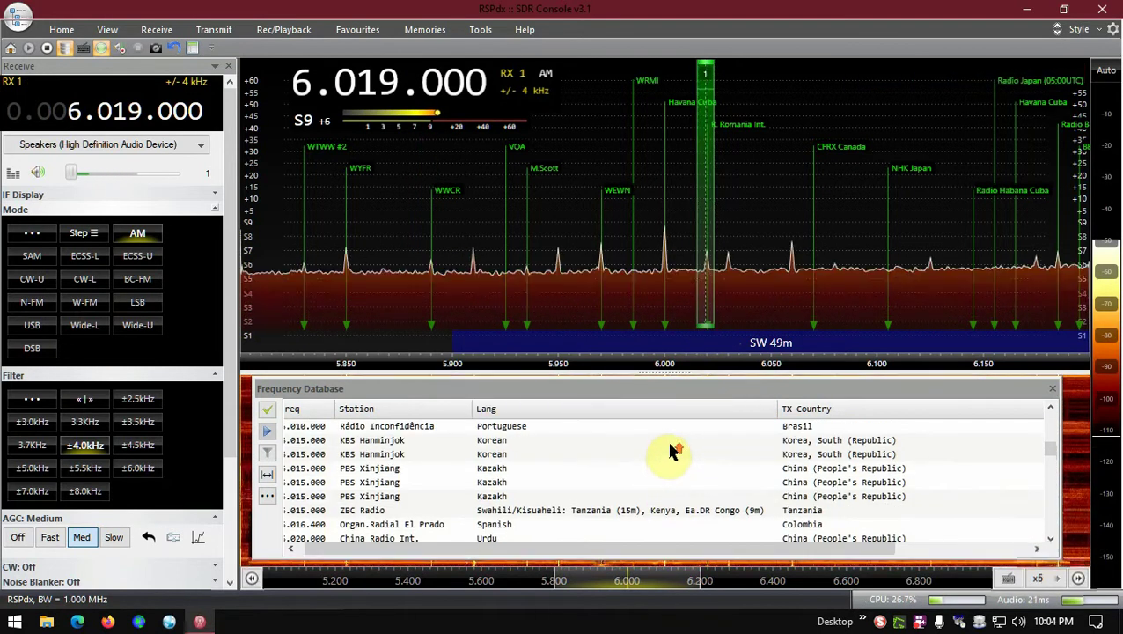
{"action": "scroll", "coordinate": [717, 303], "scroll_direction": "up", "scroll_amount": 1}
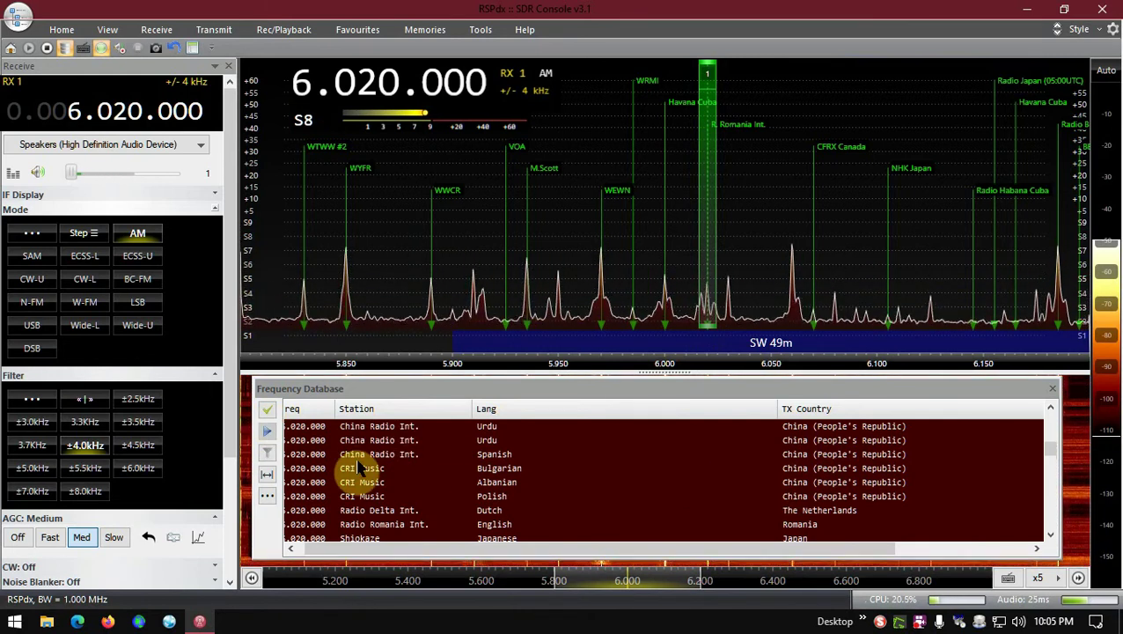
Close and reopen the Frequency Database panel, listing China Radio Int. and Radio Romania Int.
{"action": "left_click", "coordinate": [1052, 391]}
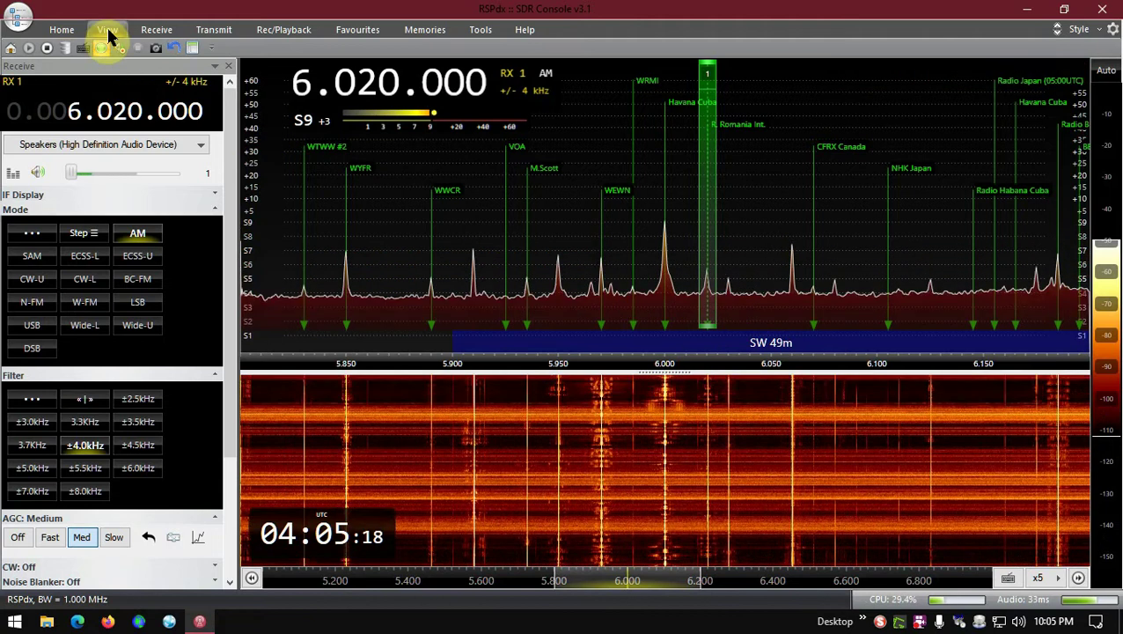
{"action": "left_click", "coordinate": [108, 29]}
{"action": "left_click", "coordinate": [29, 69]}
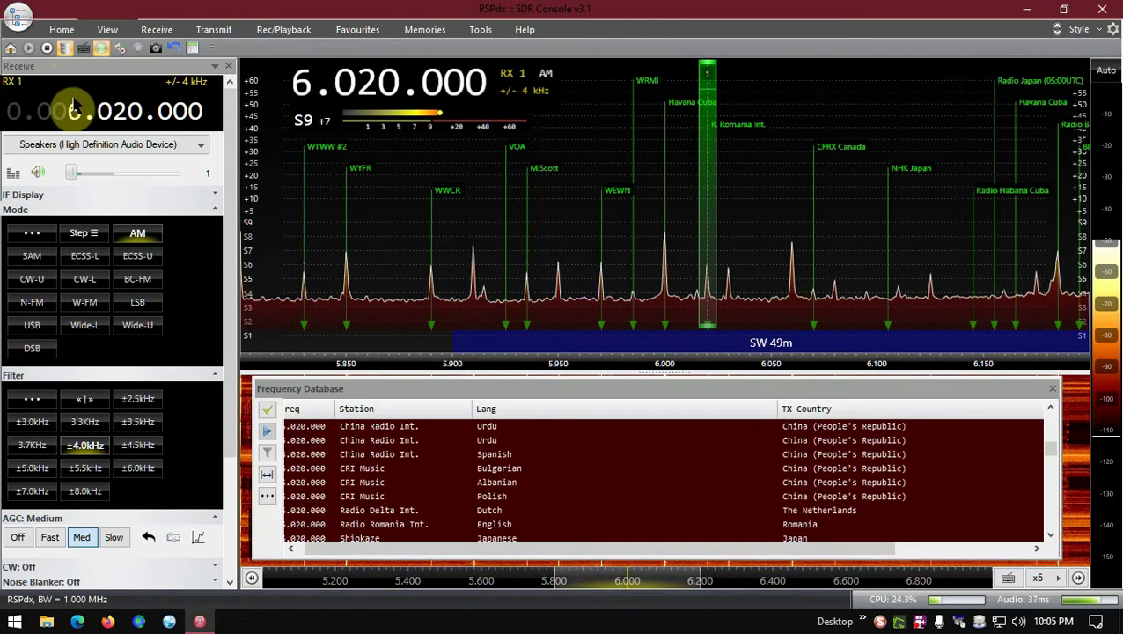
Close the Frequency Database panel and tune to 17.000 MHz.
{"action": "left_click", "coordinate": [1053, 390]}
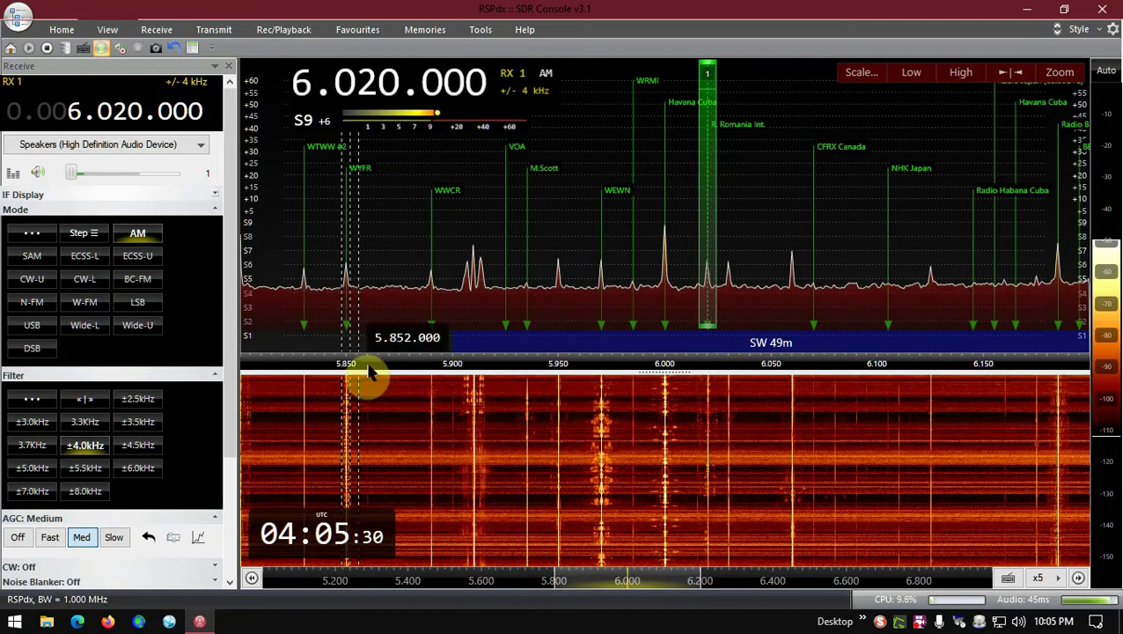
{"action": "left_click", "coordinate": [499, 422]}
{"action": "type", "text": "17"}
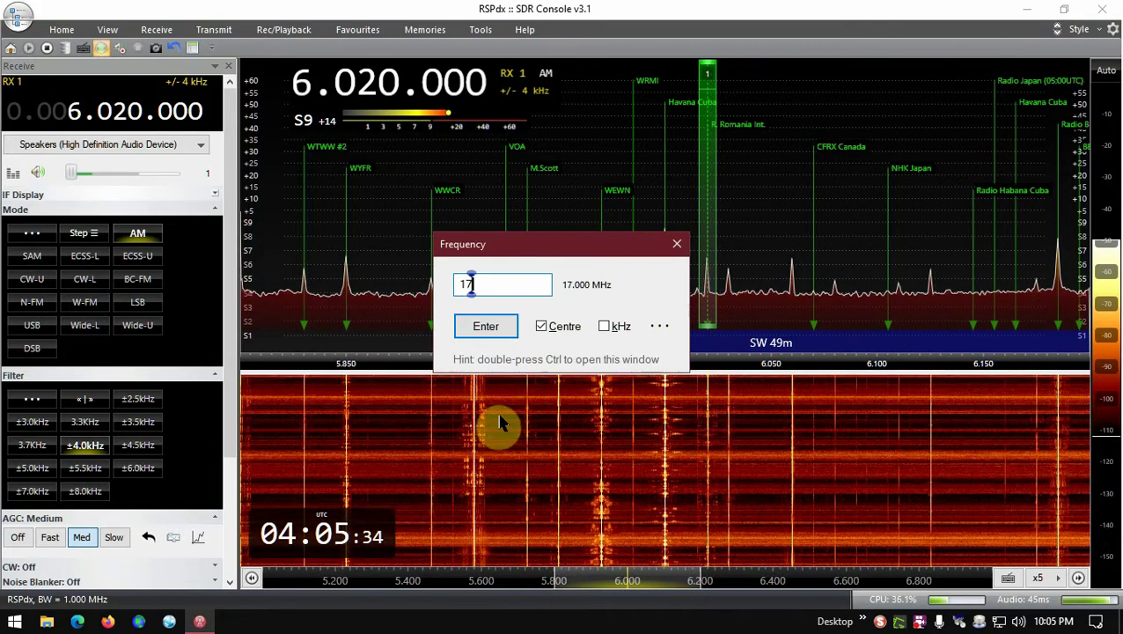
{"action": "key", "text": "Return"}
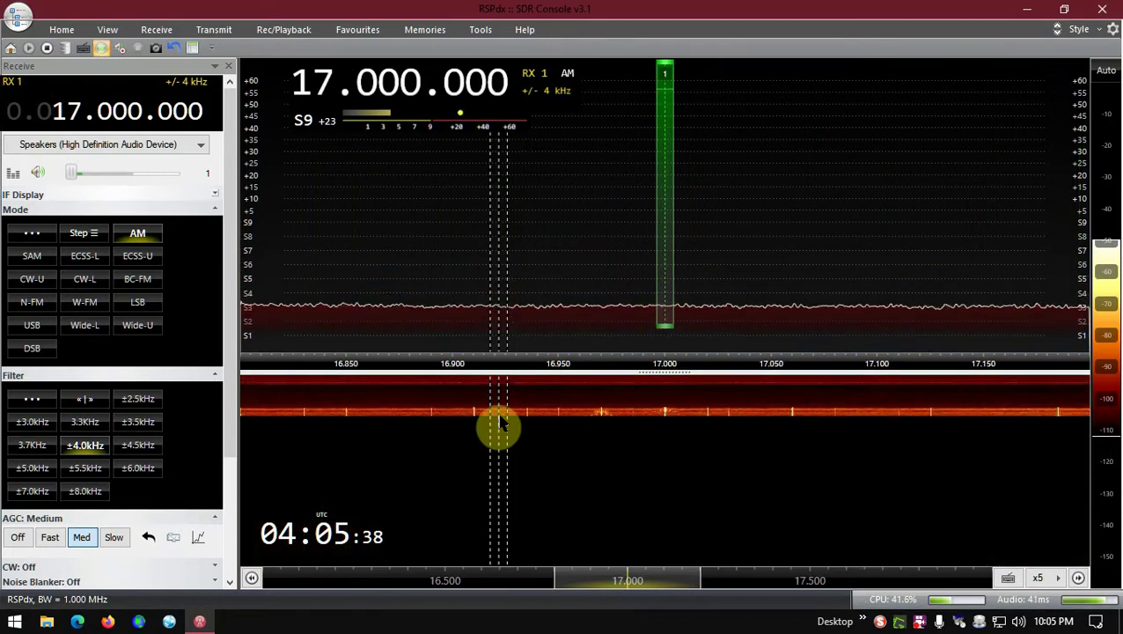
Mute the receiver audio and toggle the spectrum text markers in the View options.
{"action": "left_click", "coordinate": [37, 173]}
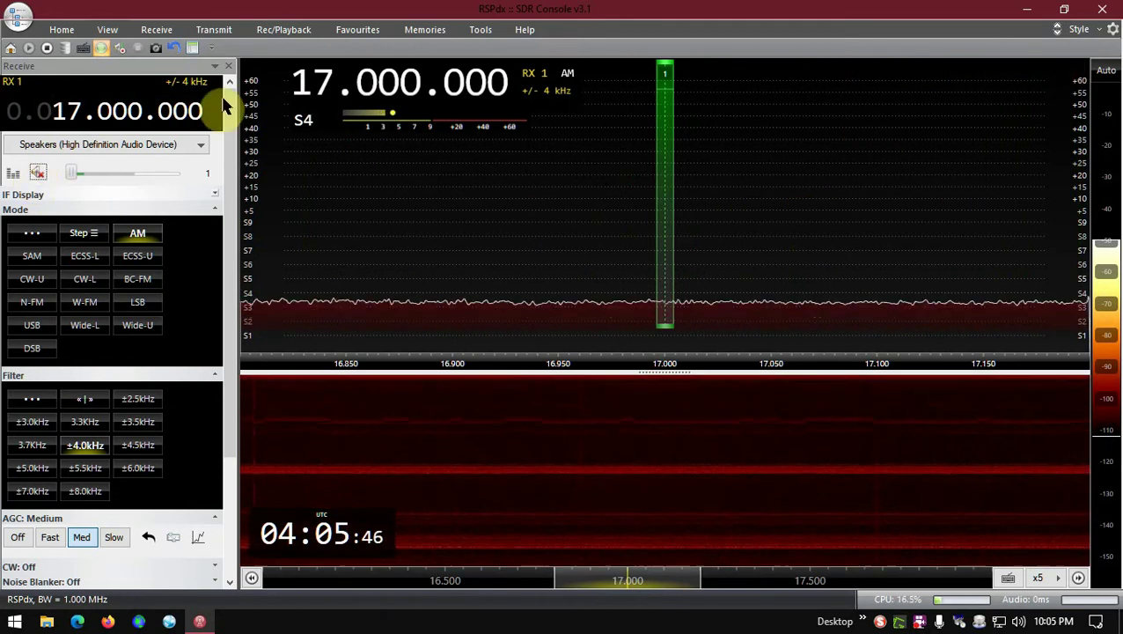
{"action": "left_click", "coordinate": [102, 30]}
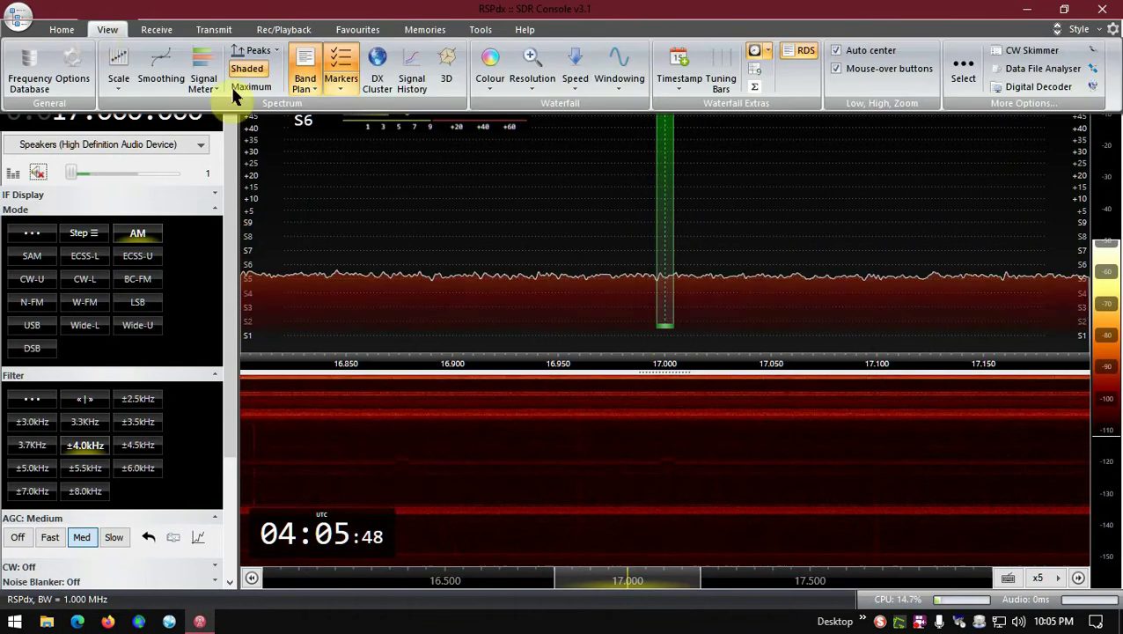
{"action": "left_click", "coordinate": [342, 78]}
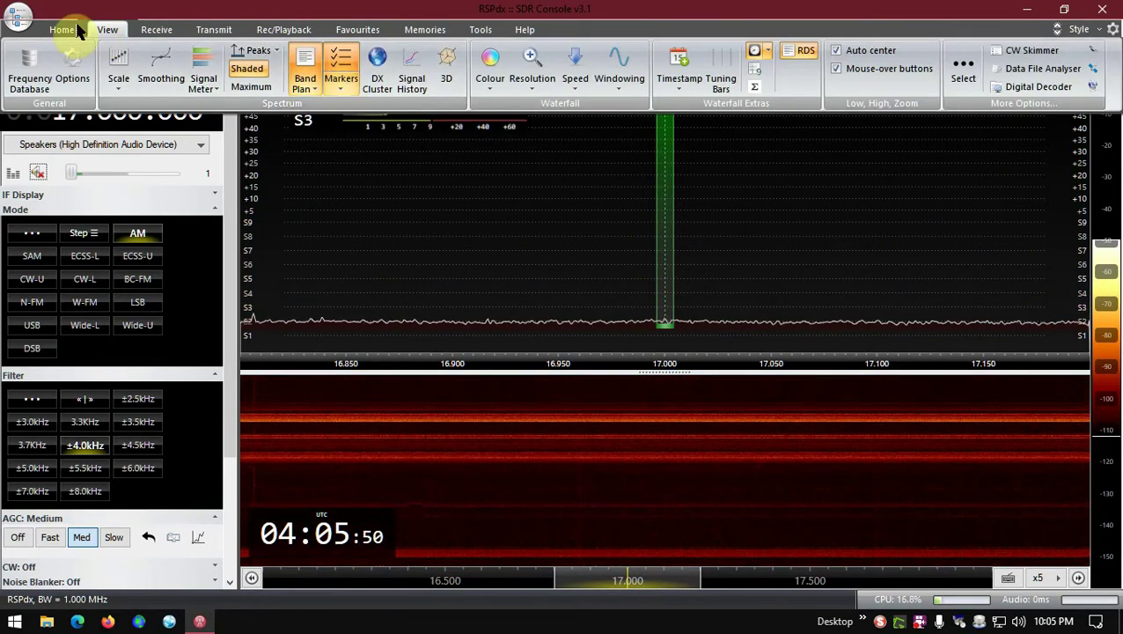
{"action": "left_click", "coordinate": [108, 32]}
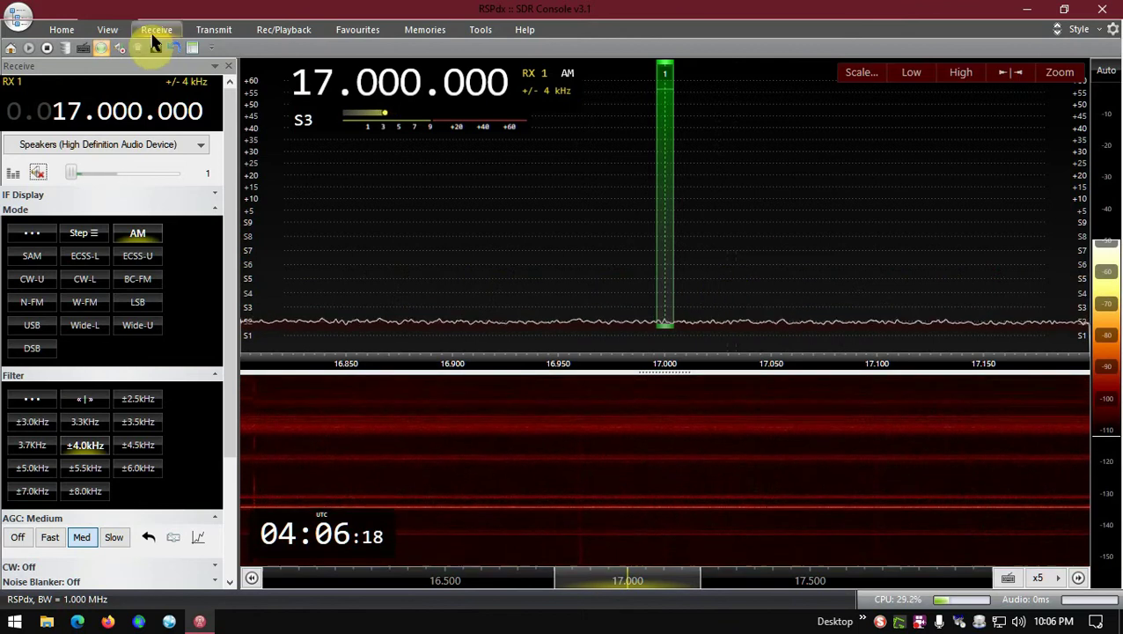
Add a spectrum marker titled 'BBC 04:00 UTC' at 17.000 MHz, then fine-tune back to 17.000.
{"action": "left_click", "coordinate": [112, 30]}
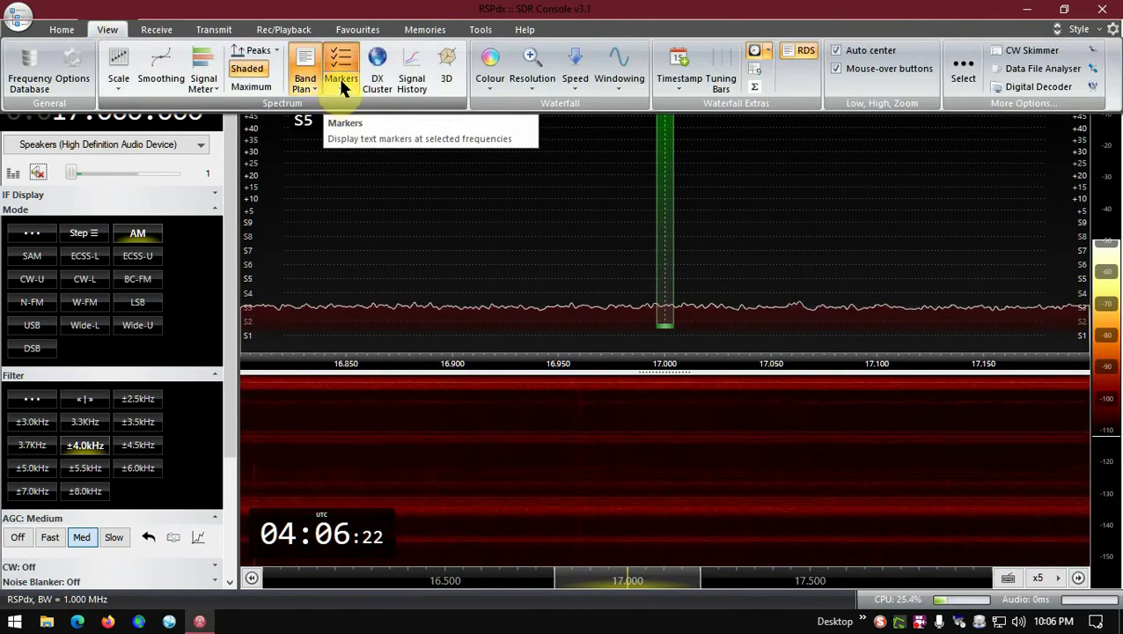
{"action": "left_click", "coordinate": [338, 84]}
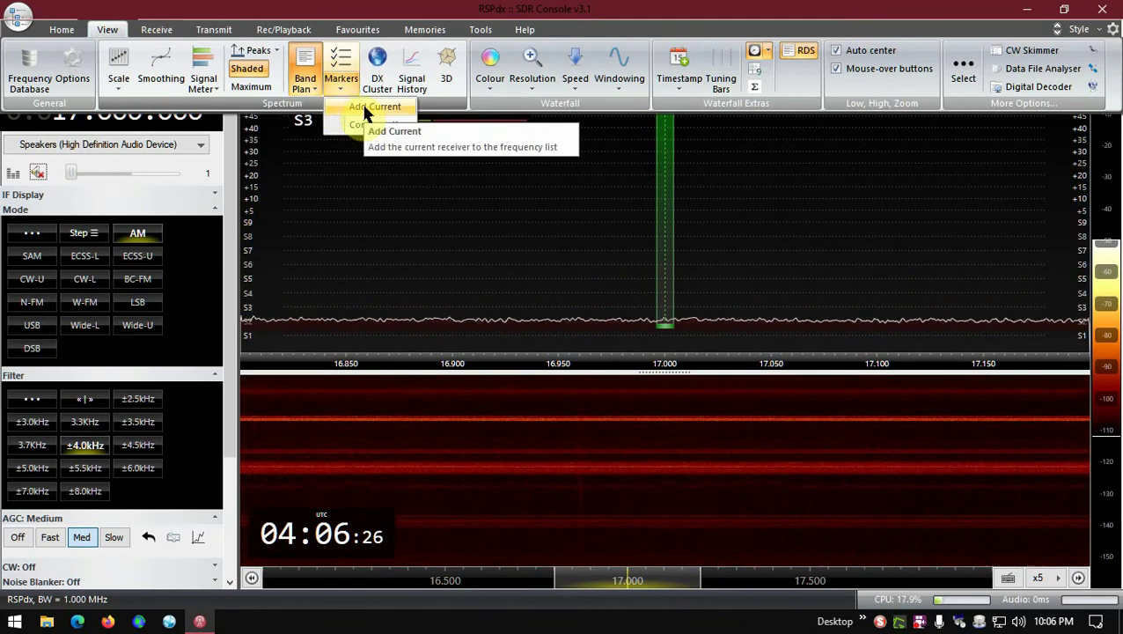
{"action": "left_click", "coordinate": [363, 107]}
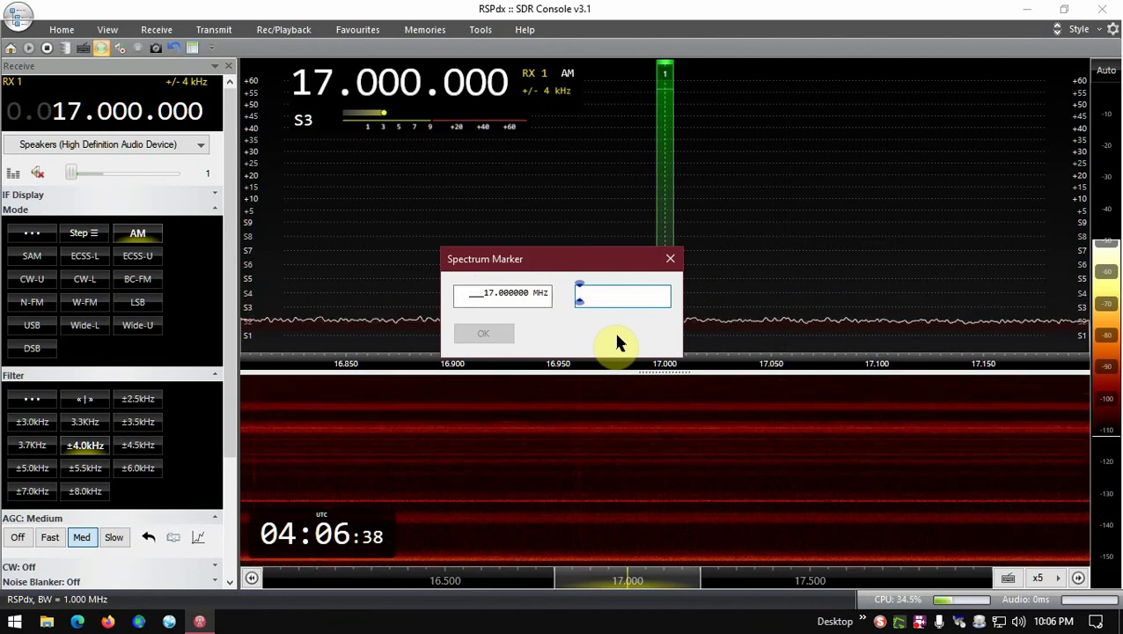
{"action": "type", "text": "BBC"}
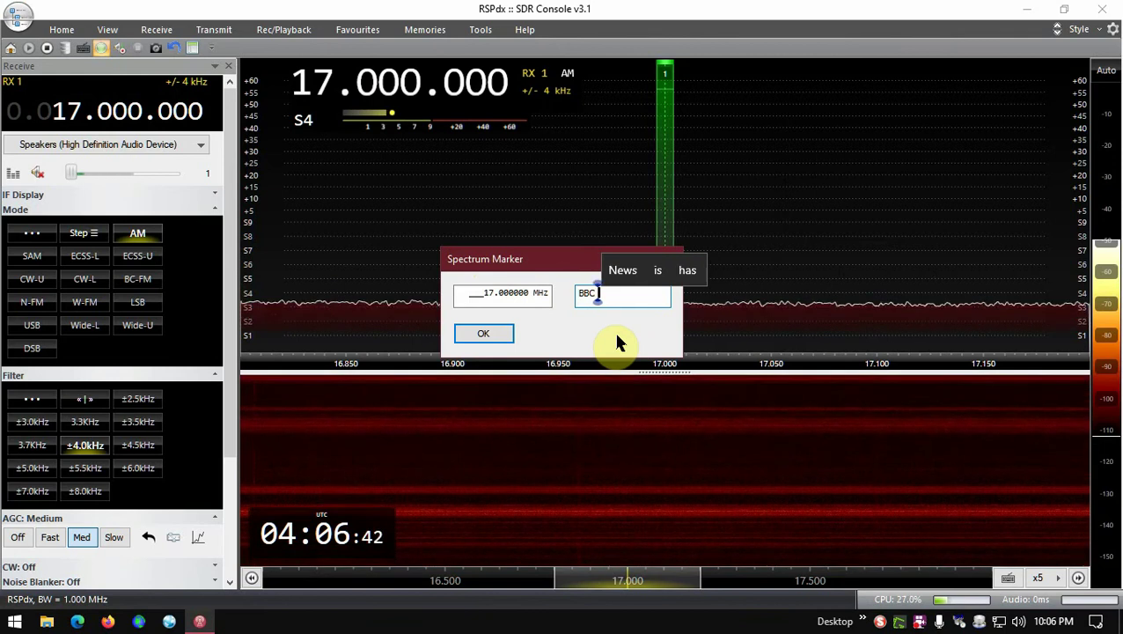
{"action": "type", "text": " 04:00"}
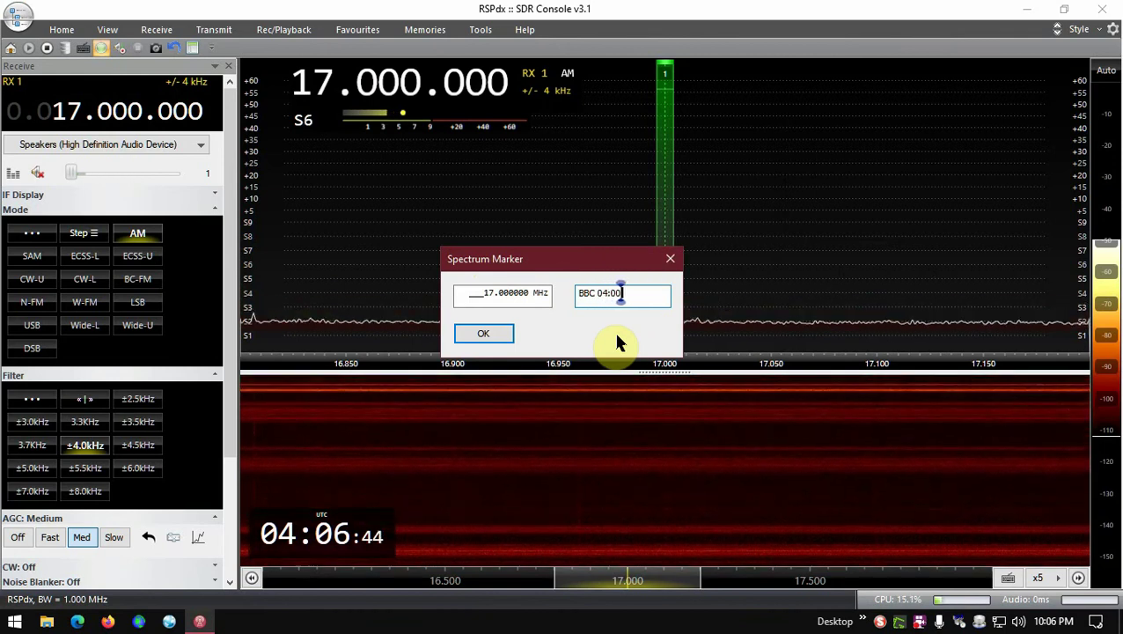
{"action": "type", "text": " UTC"}
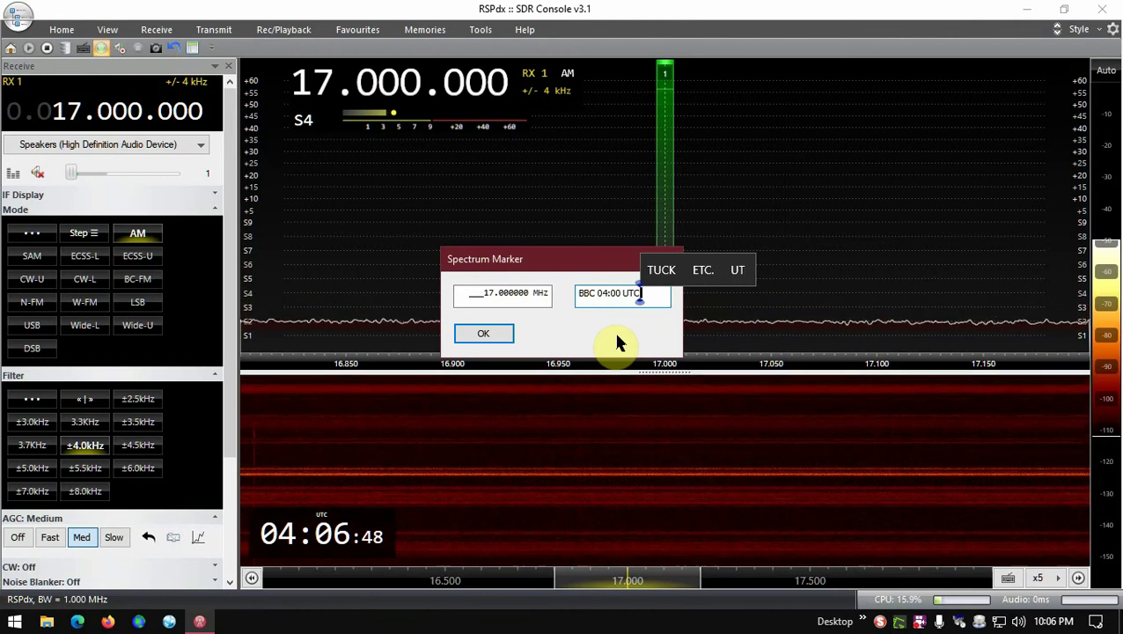
{"action": "left_click", "coordinate": [485, 332]}
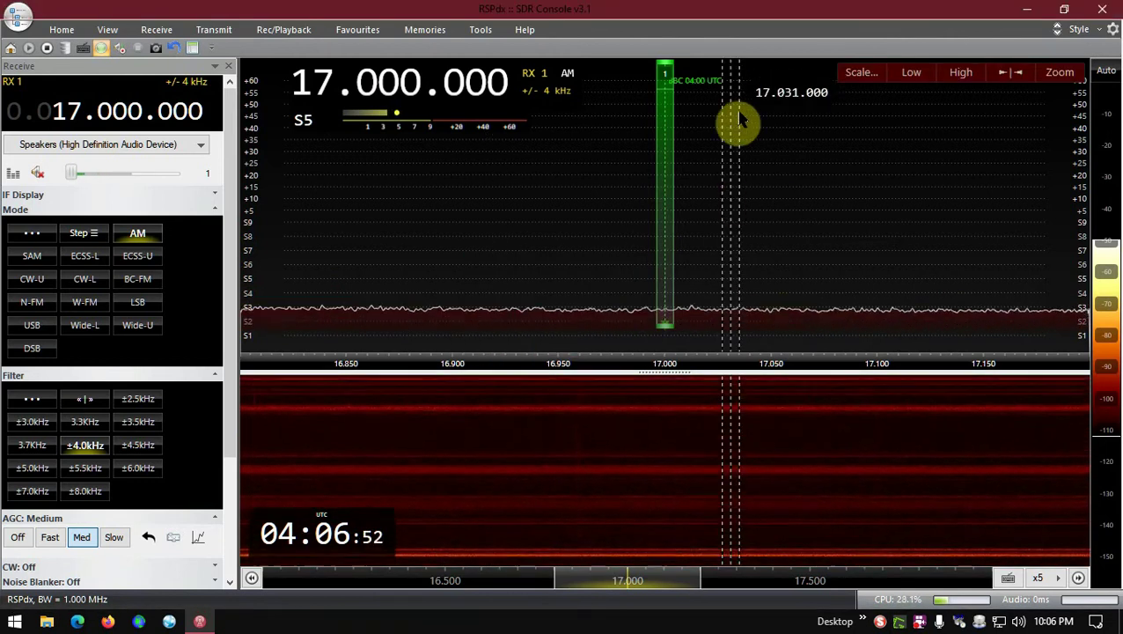
{"action": "scroll", "coordinate": [739, 124], "scroll_direction": "down", "scroll_amount": 13}
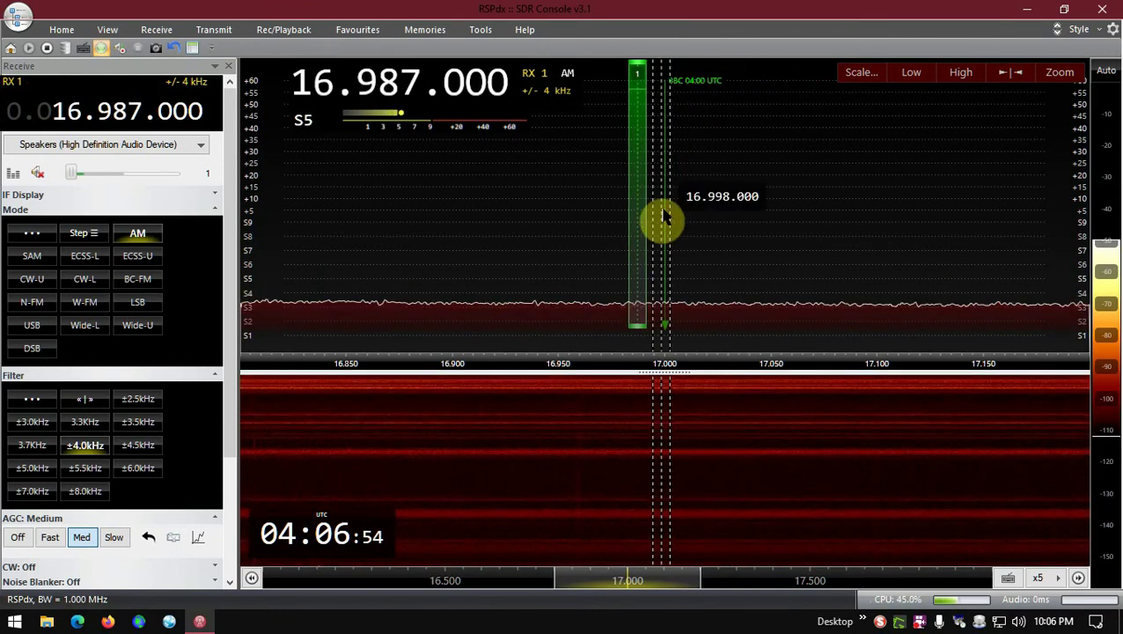
{"action": "scroll", "coordinate": [802, 267], "scroll_direction": "up", "scroll_amount": 13}
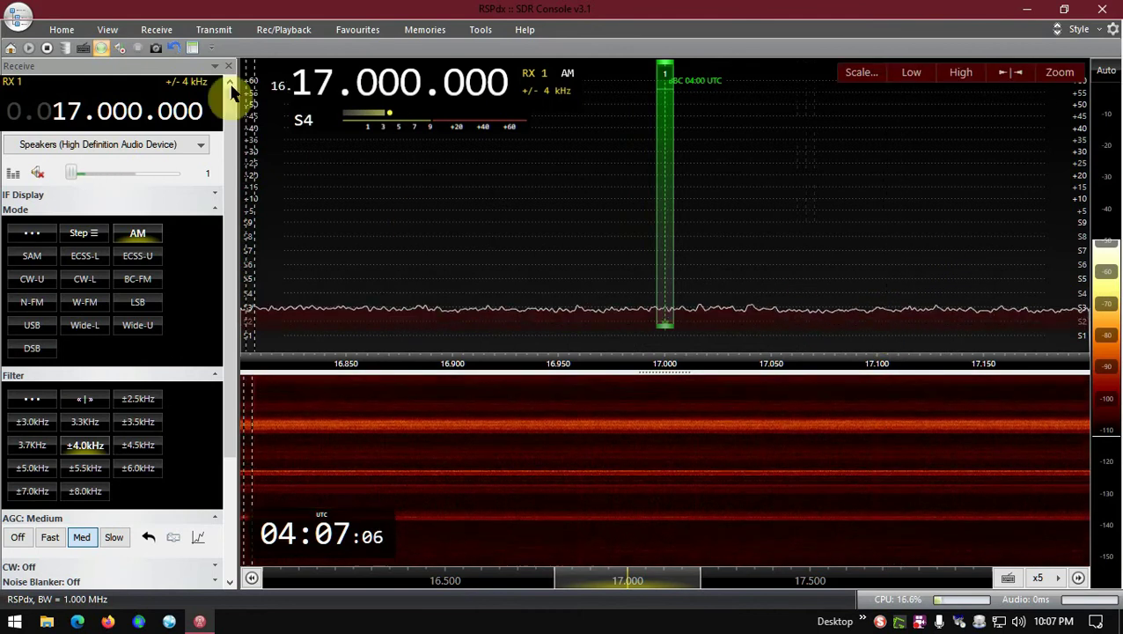
Delete the 17.000 MHz 'BBC 04:00 UTC' entry from the marker configuration list and close it.
{"action": "left_click", "coordinate": [115, 29]}
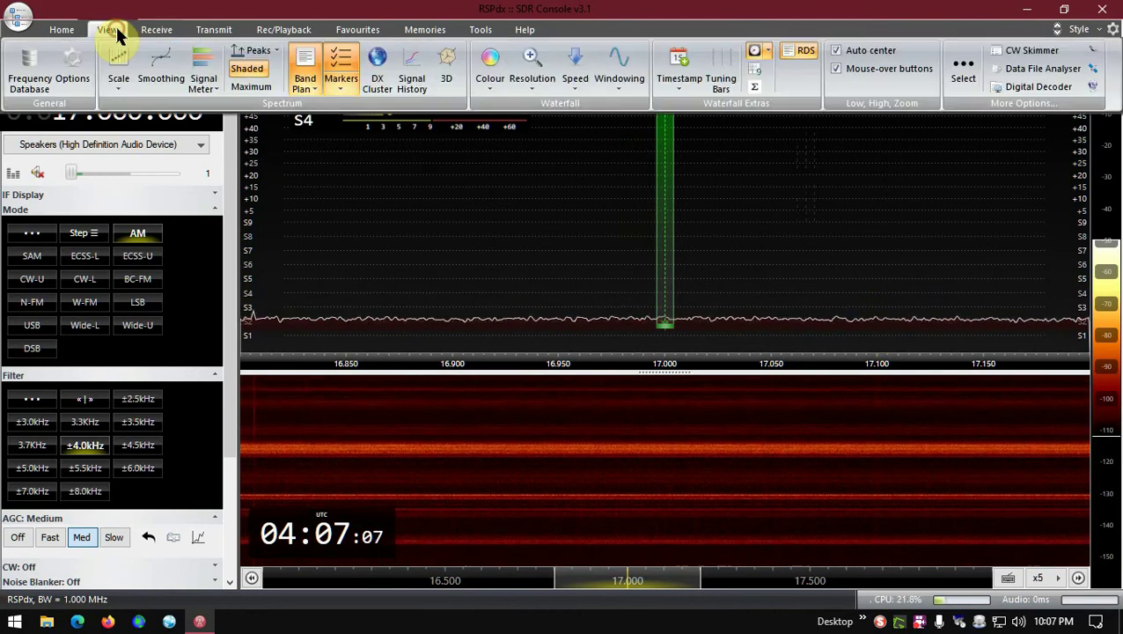
{"action": "left_click", "coordinate": [341, 82]}
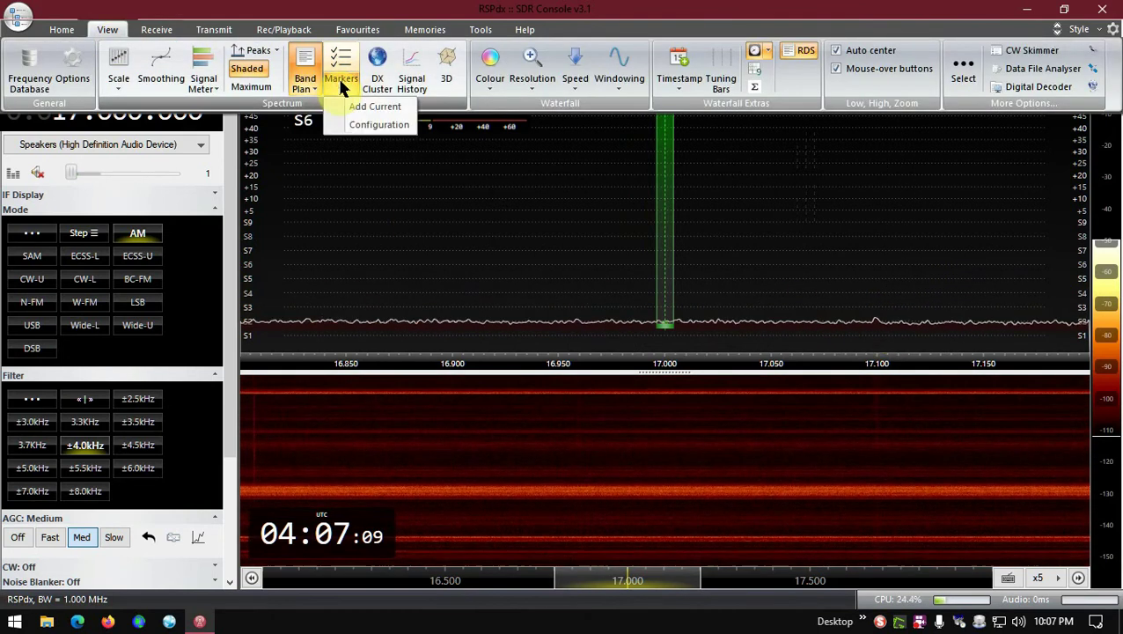
{"action": "left_click", "coordinate": [370, 126]}
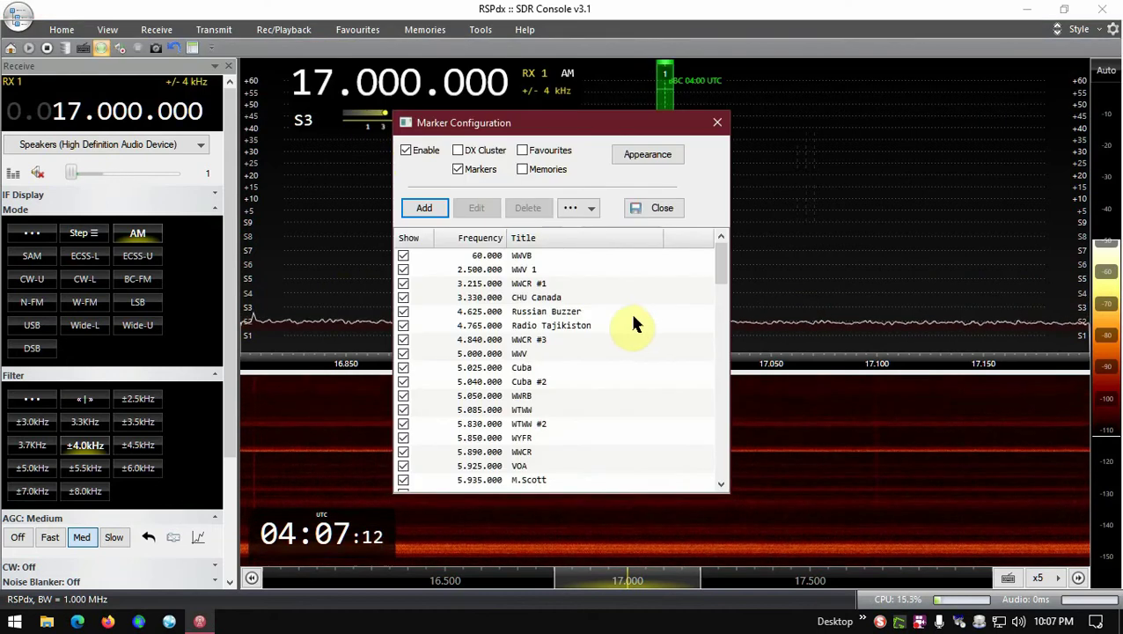
{"action": "scroll", "coordinate": [634, 324], "scroll_direction": "down", "scroll_amount": 6}
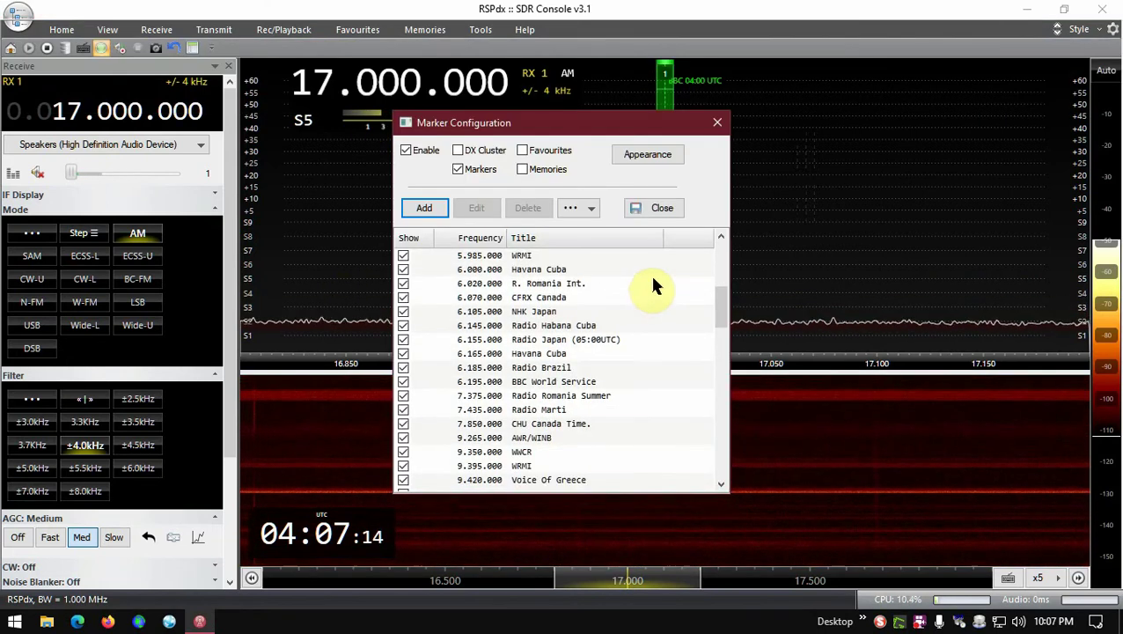
{"action": "scroll", "coordinate": [653, 280], "scroll_direction": "down", "scroll_amount": 10}
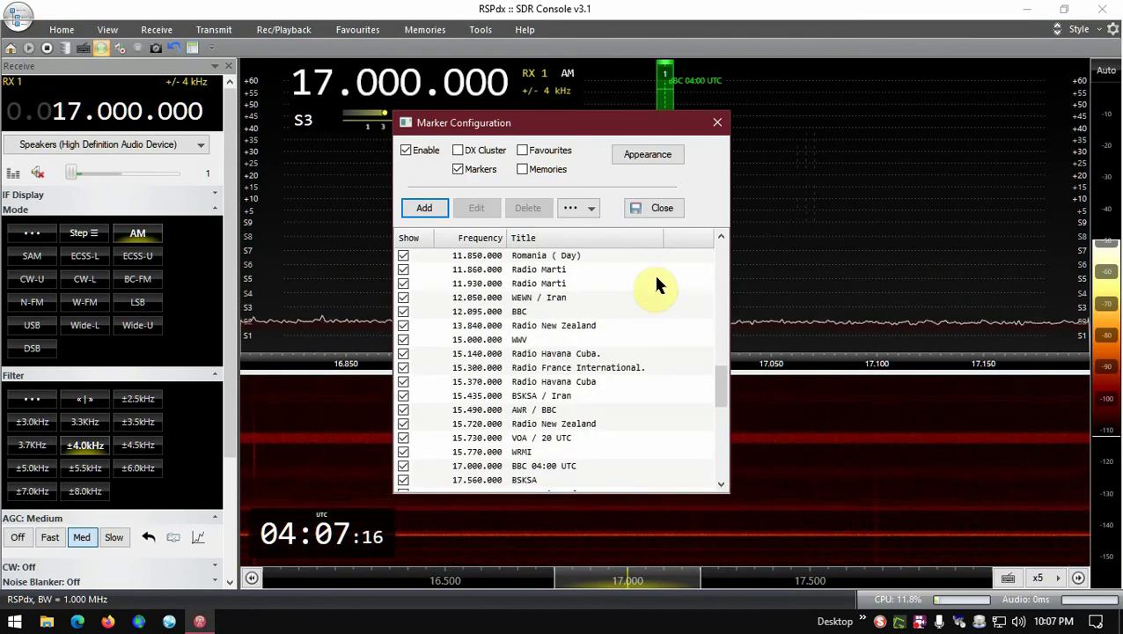
{"action": "scroll", "coordinate": [658, 282], "scroll_direction": "down", "scroll_amount": 2}
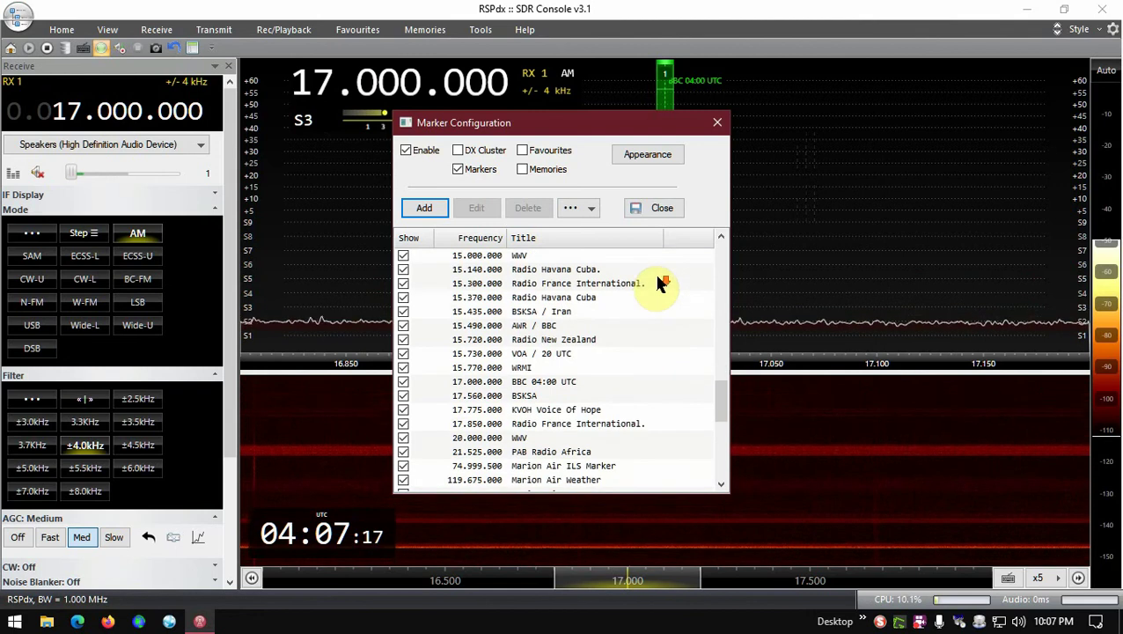
{"action": "left_click", "coordinate": [463, 385]}
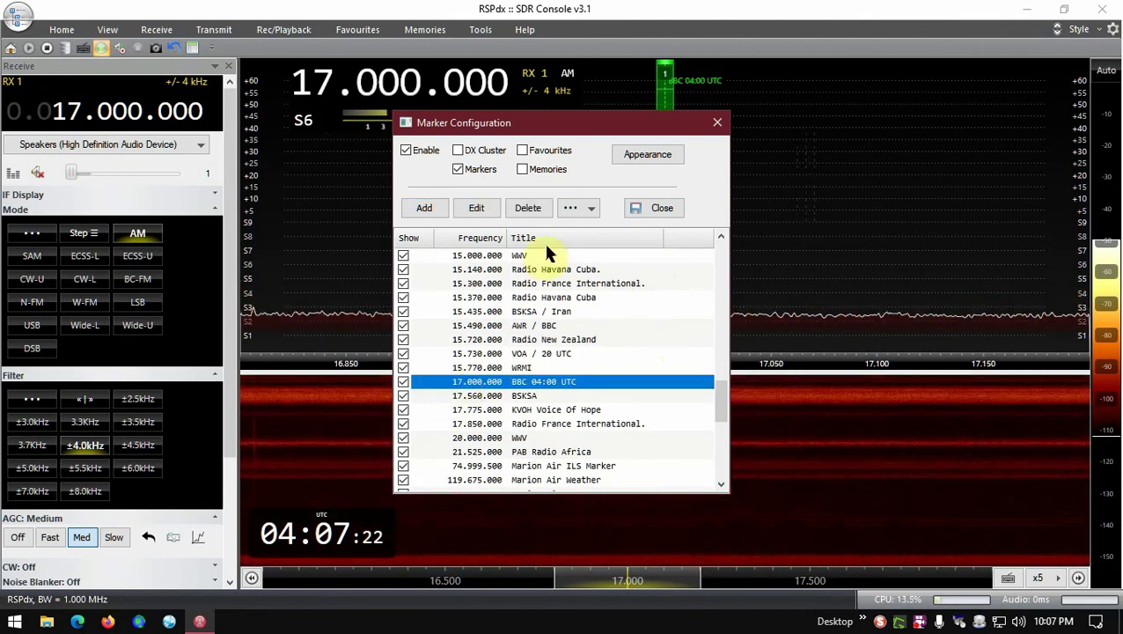
{"action": "left_click", "coordinate": [530, 209]}
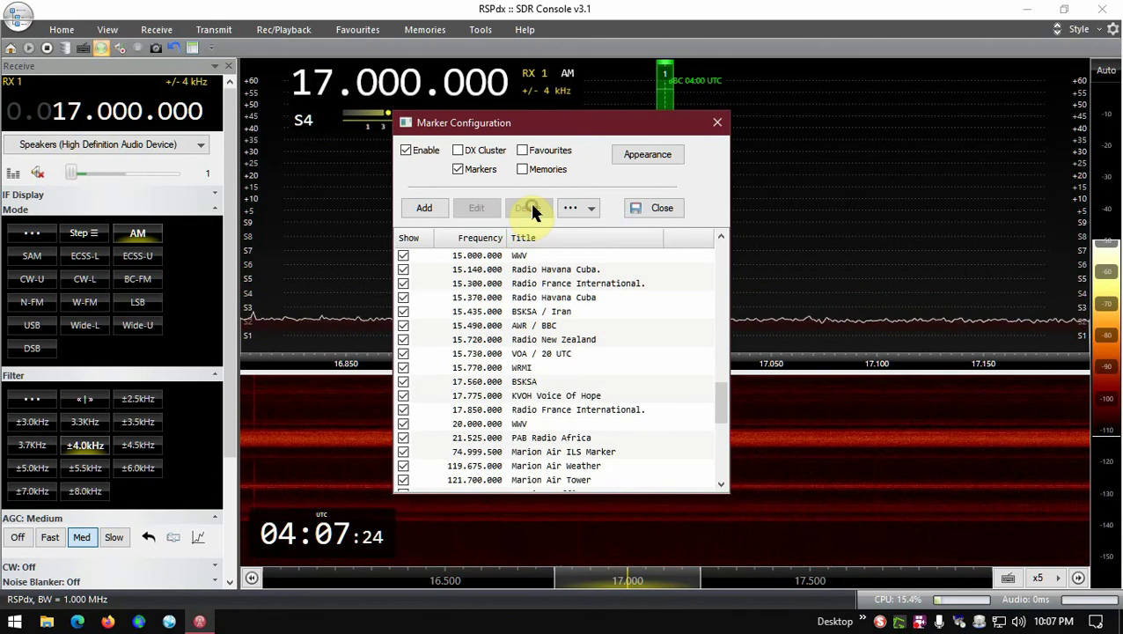
{"action": "left_click", "coordinate": [663, 210]}
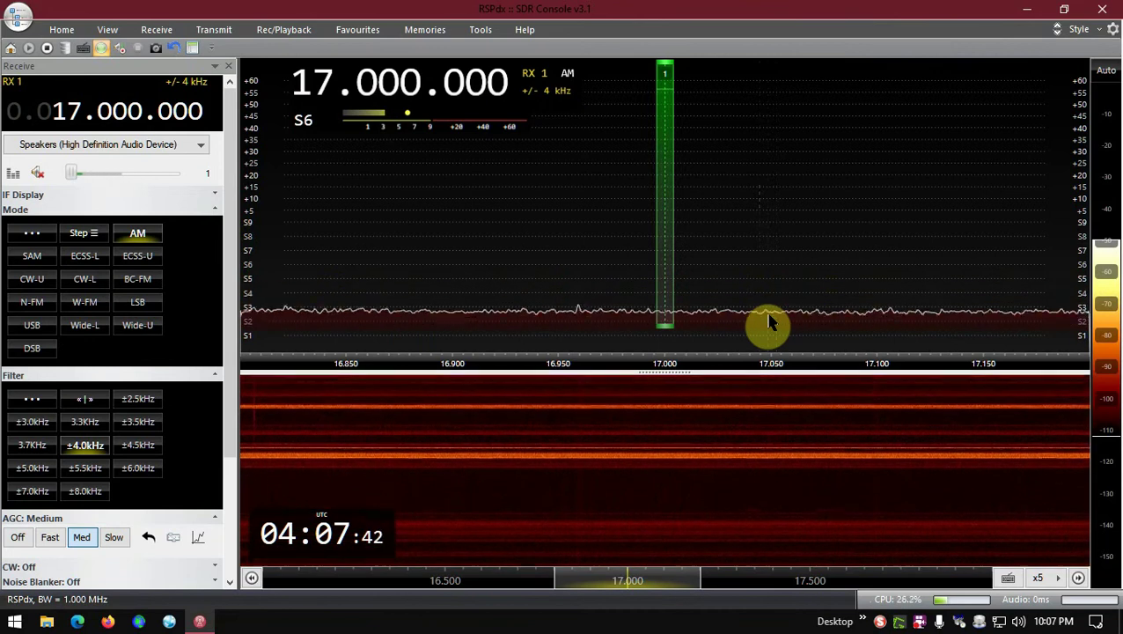
Choose 25m from the Favourites Broadcast list to land at 11.500 MHz AM.
{"action": "left_click", "coordinate": [365, 29]}
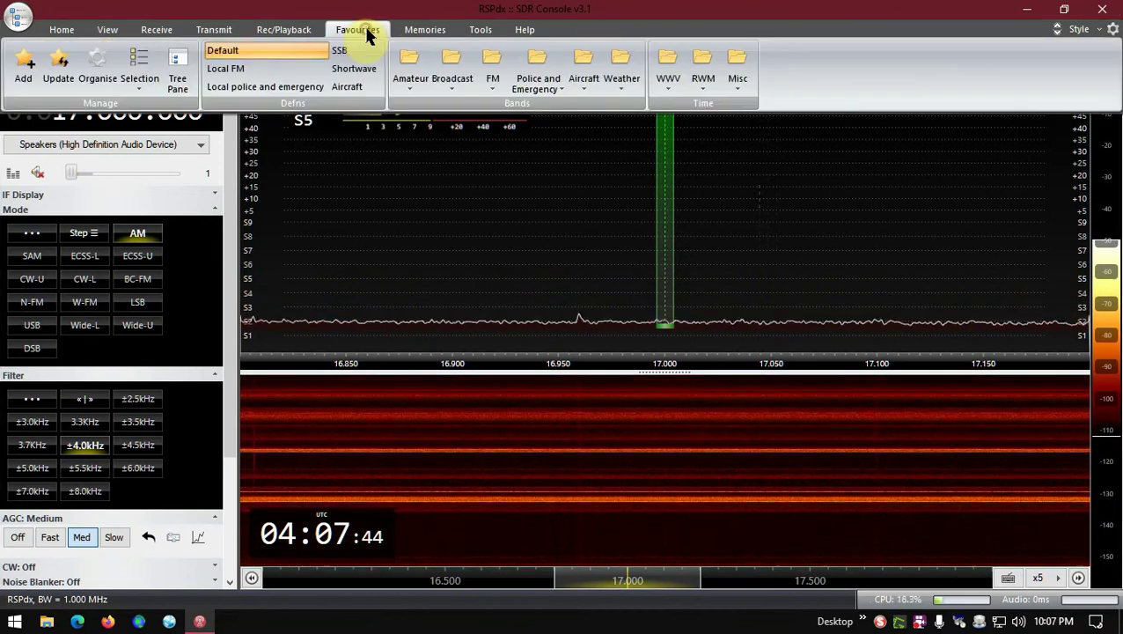
{"action": "left_click", "coordinate": [452, 81]}
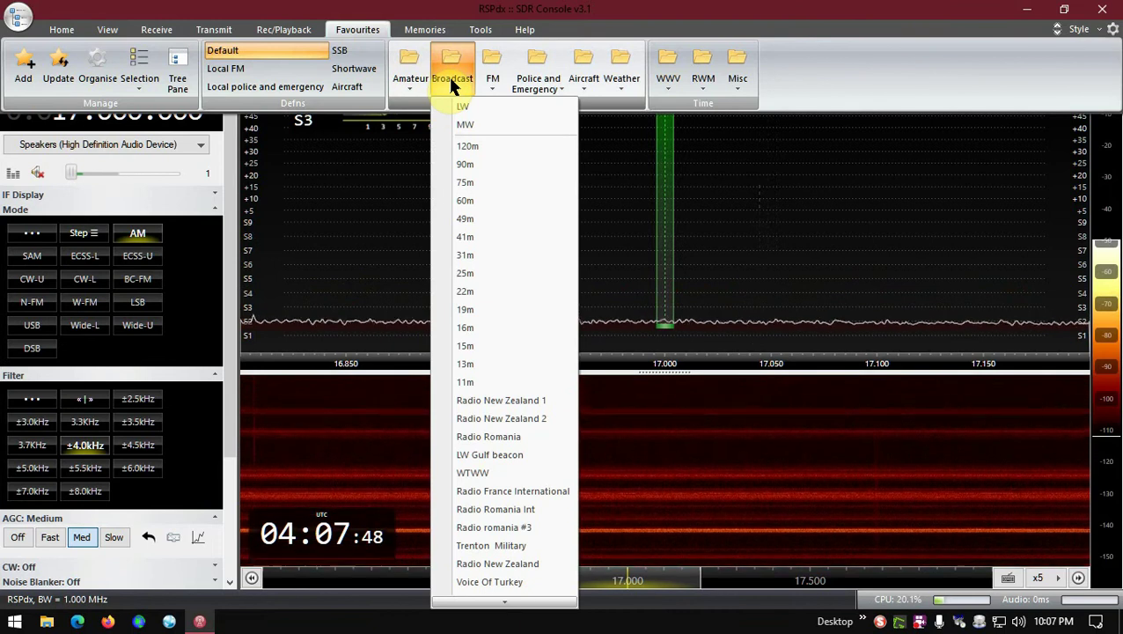
{"action": "left_click", "coordinate": [472, 274]}
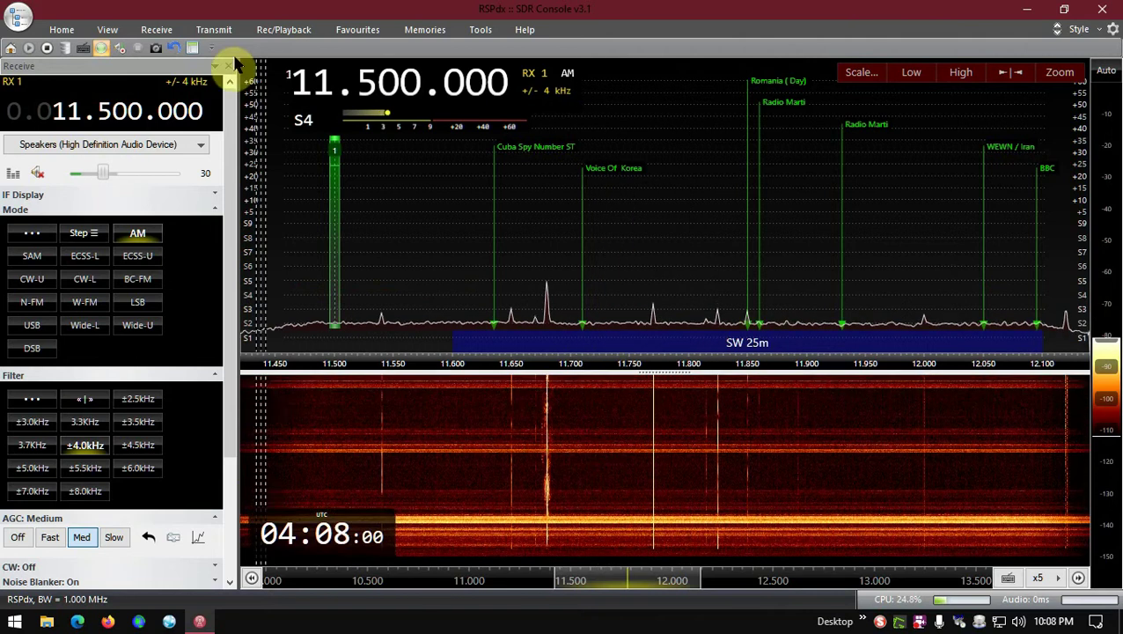
Browse the View, Receive, Transmit, Favourites, Memories, Tools and Home tabs, ending back on View.
{"action": "left_click", "coordinate": [119, 30]}
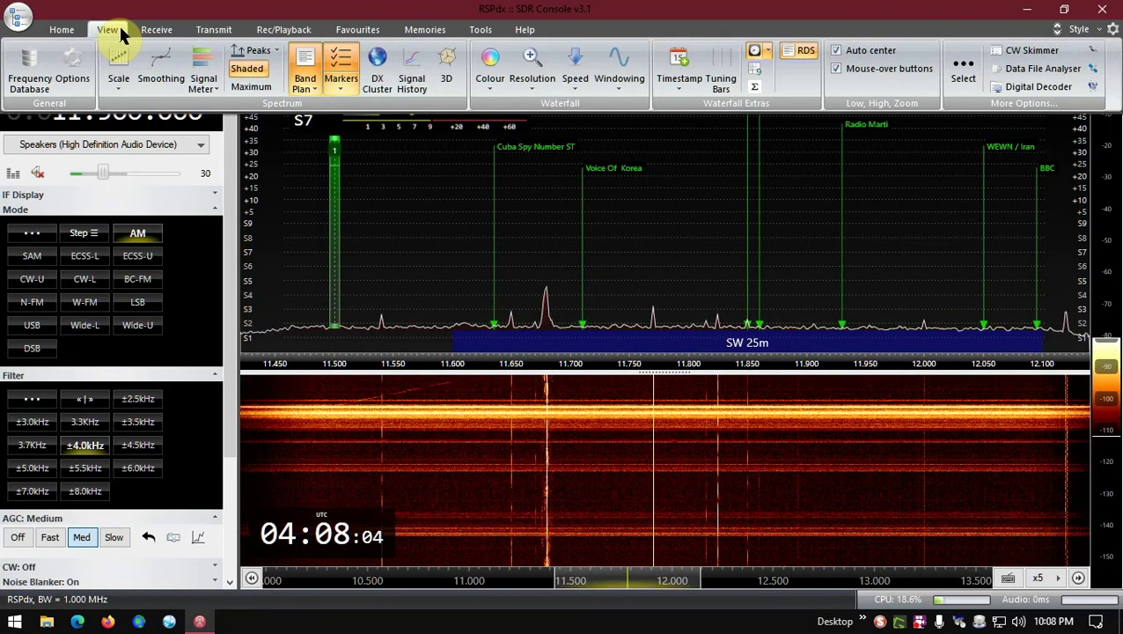
{"action": "left_click", "coordinate": [153, 32]}
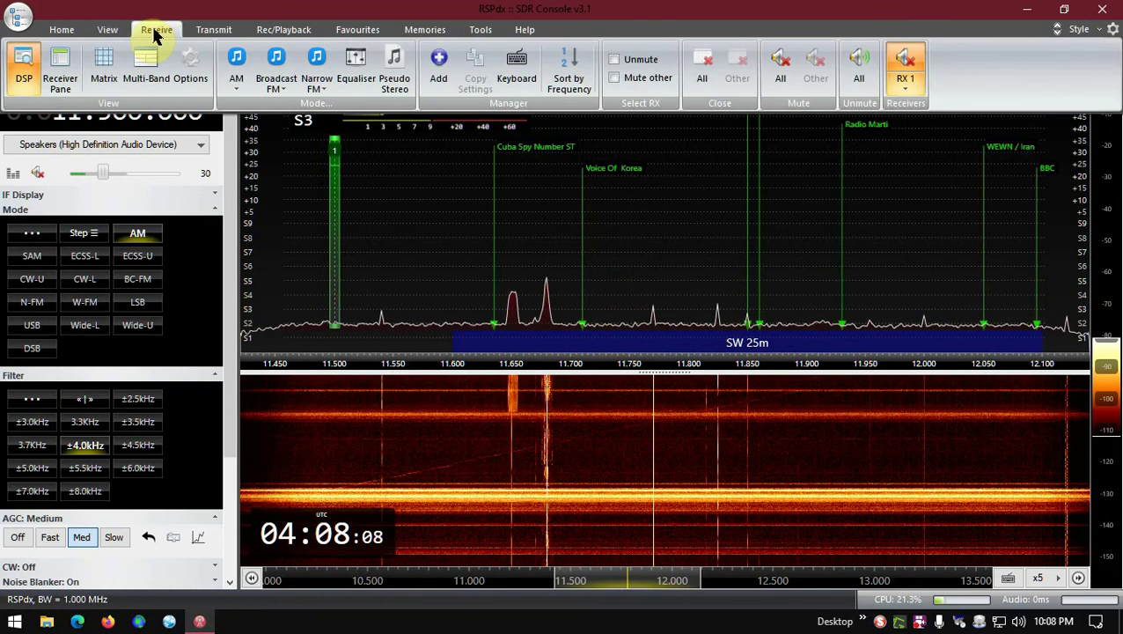
{"action": "left_click", "coordinate": [212, 31]}
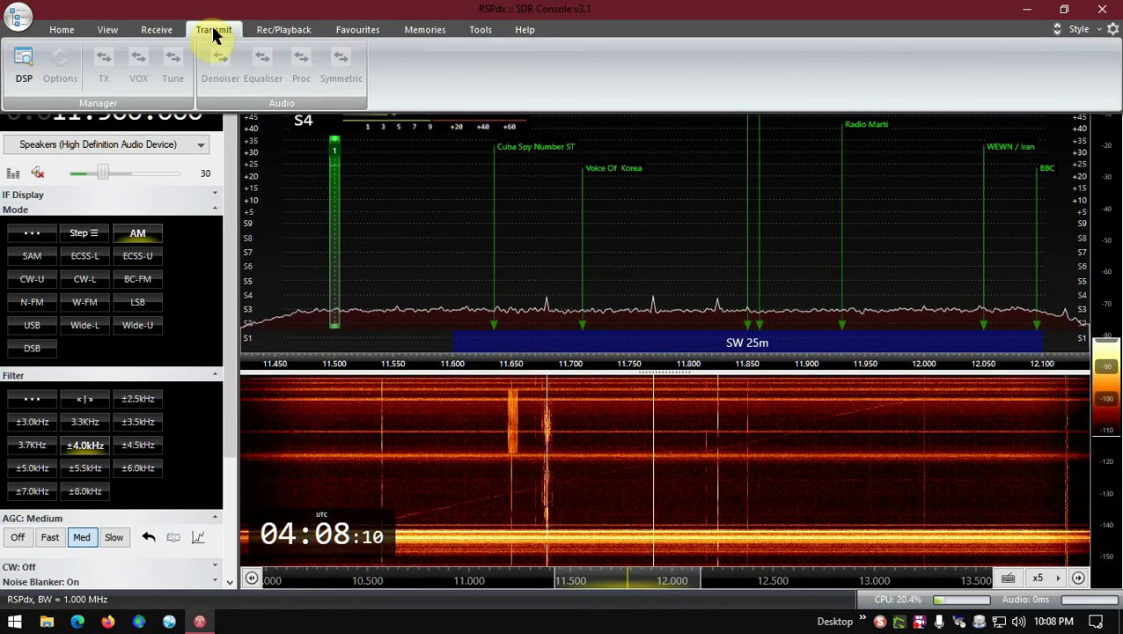
{"action": "left_click", "coordinate": [356, 32]}
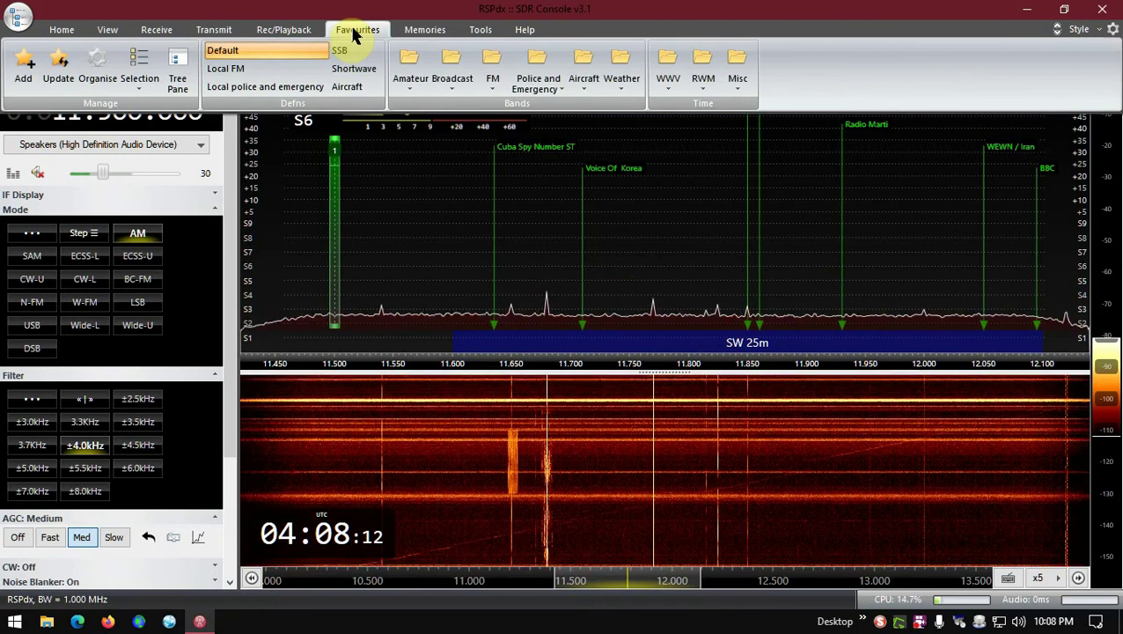
{"action": "left_click", "coordinate": [415, 32]}
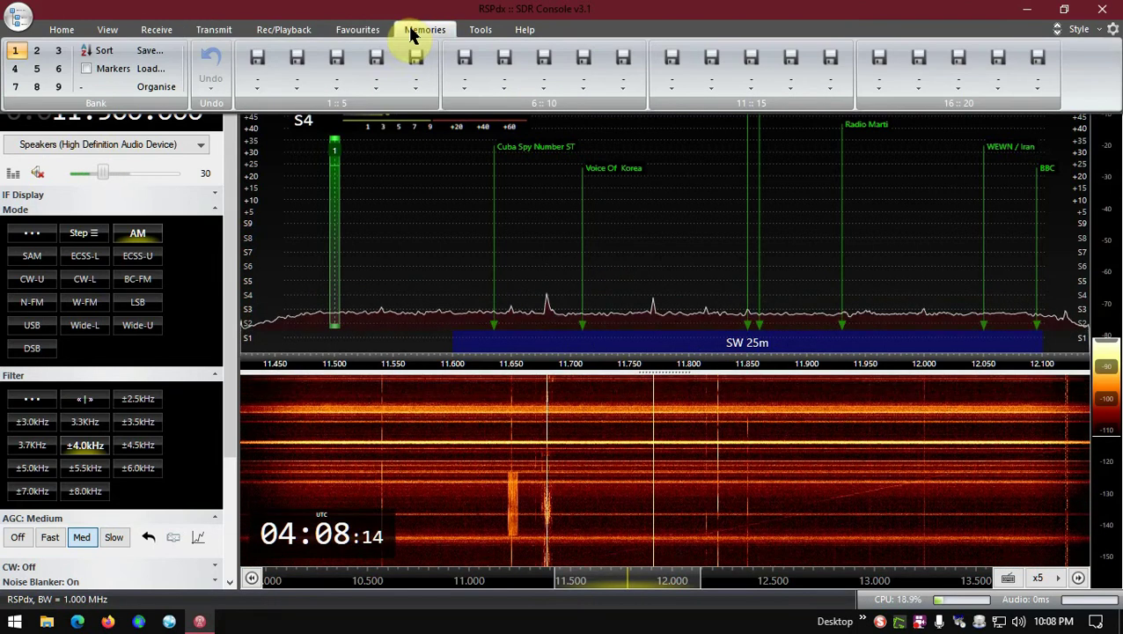
{"action": "left_click", "coordinate": [471, 31]}
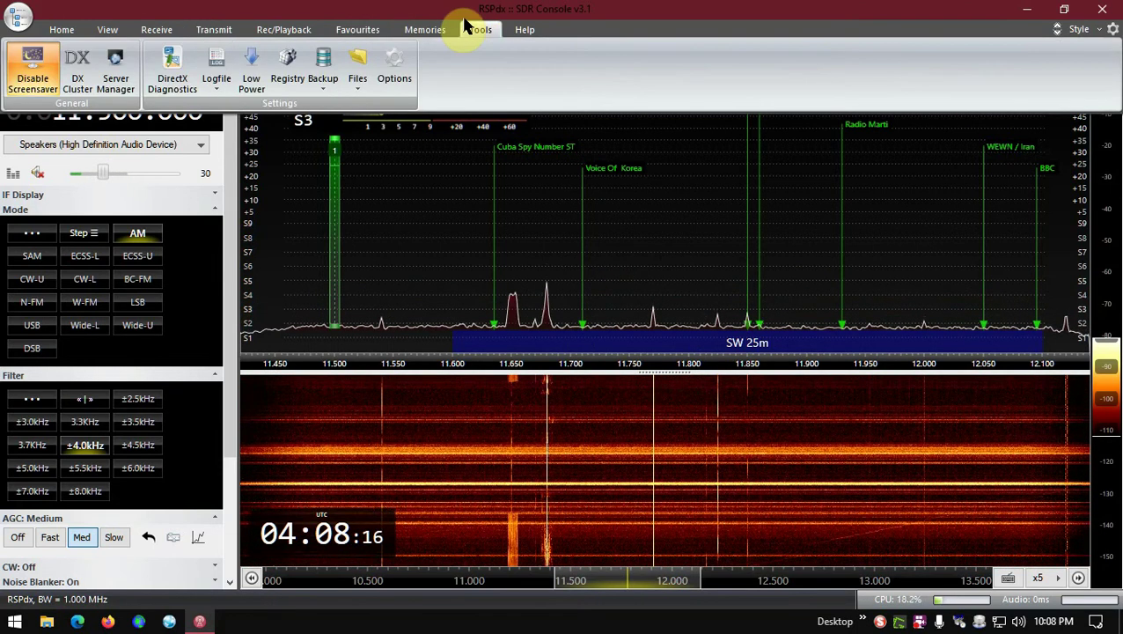
{"action": "left_click", "coordinate": [61, 31]}
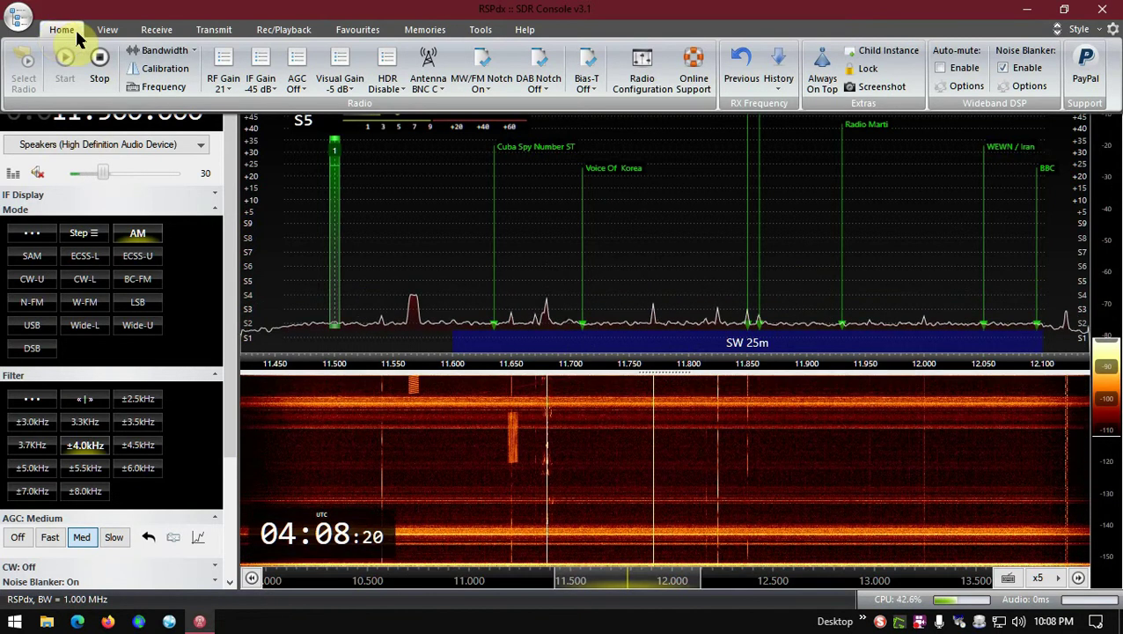
{"action": "left_click", "coordinate": [107, 32]}
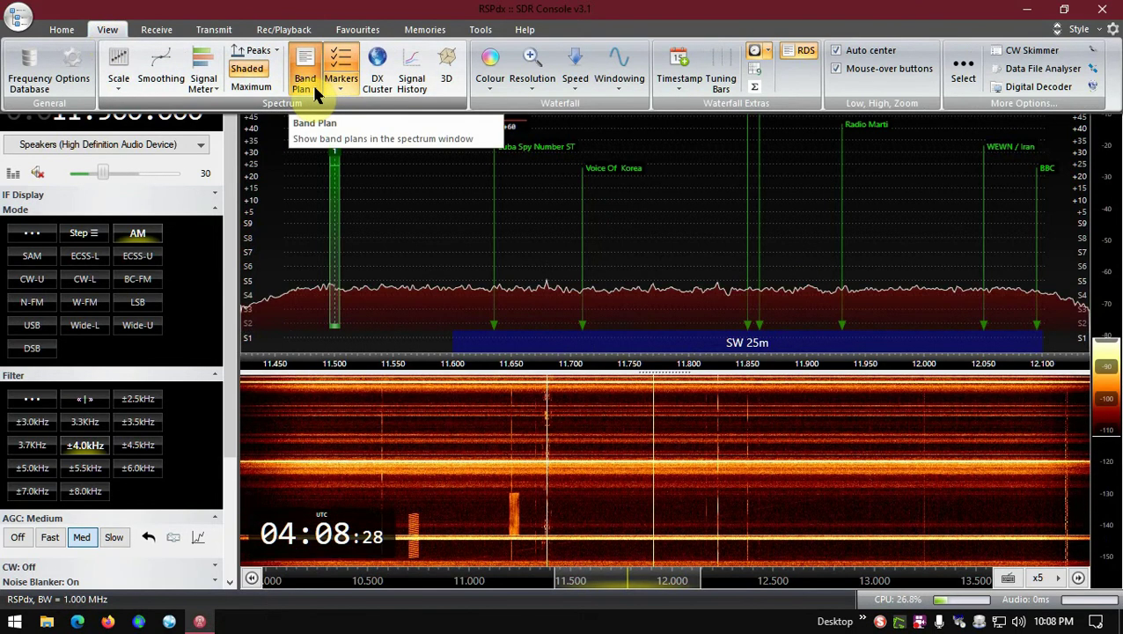
{"action": "left_click", "coordinate": [315, 90]}
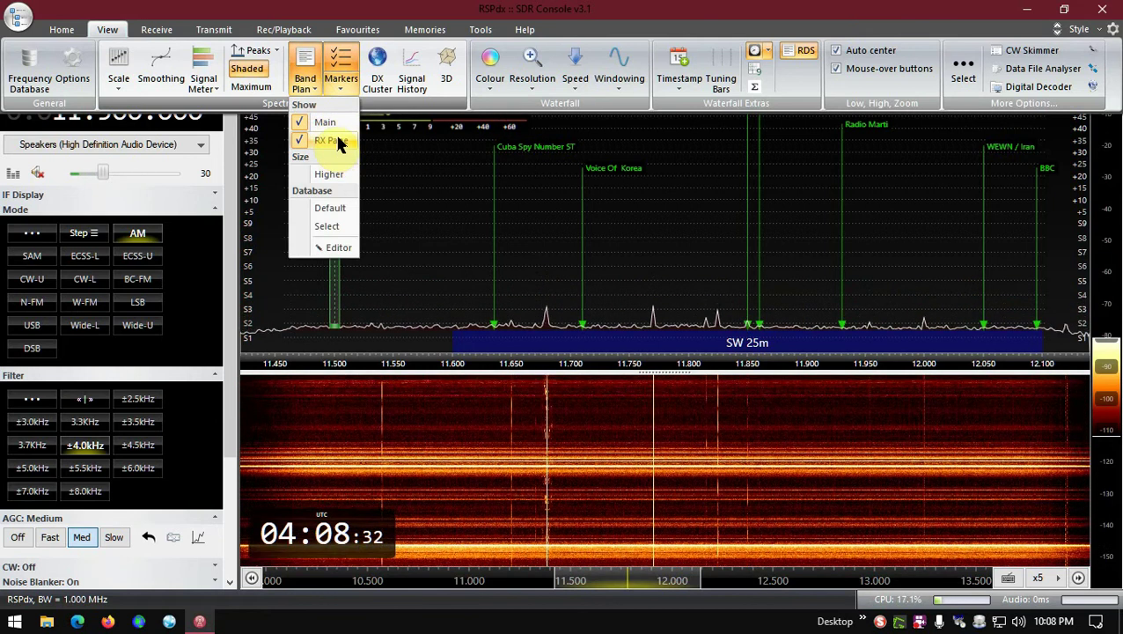
{"action": "left_click", "coordinate": [339, 255]}
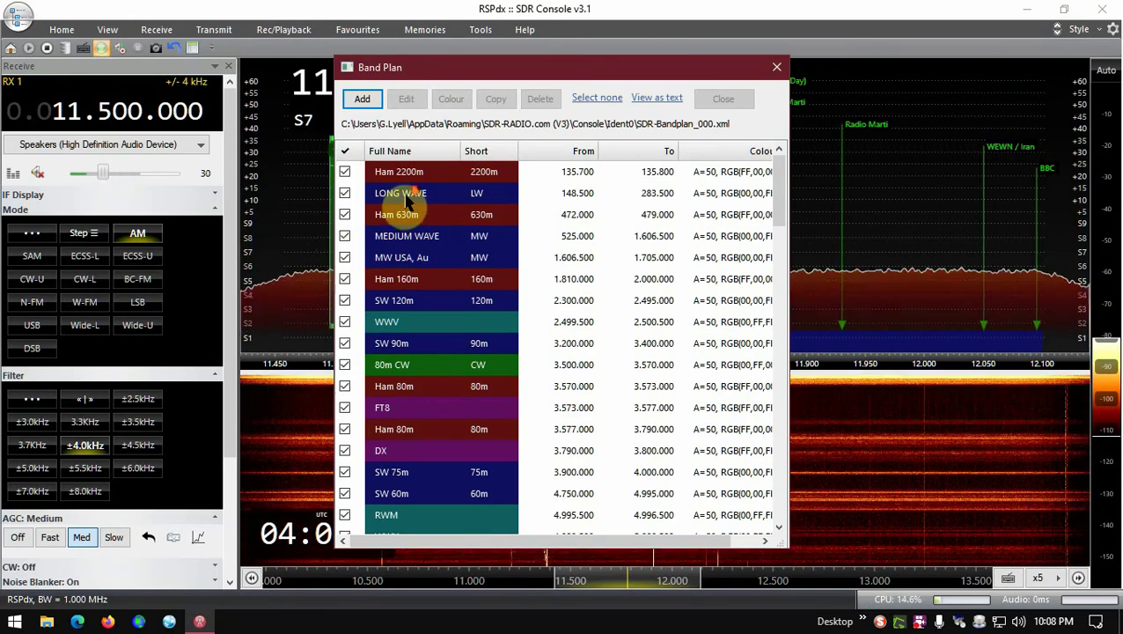
{"action": "scroll", "coordinate": [407, 200], "scroll_direction": "down", "scroll_amount": 12}
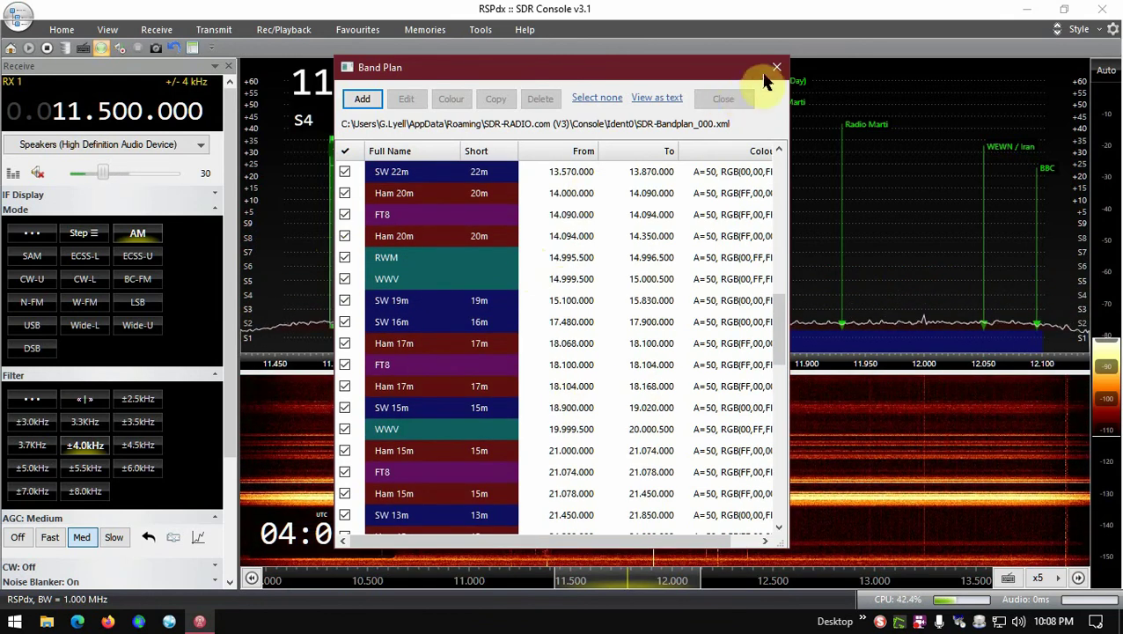
{"action": "left_click", "coordinate": [775, 70]}
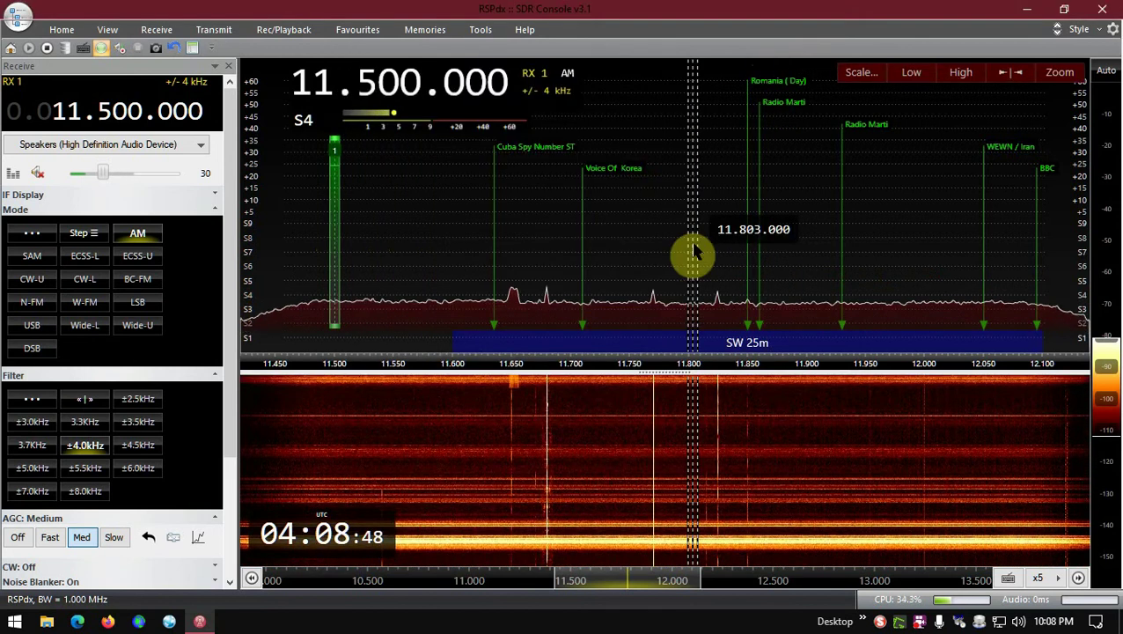
Turn on tuning bars for the spectrum and waterfall.
{"action": "scroll", "coordinate": [736, 301], "scroll_direction": "up", "scroll_amount": 3}
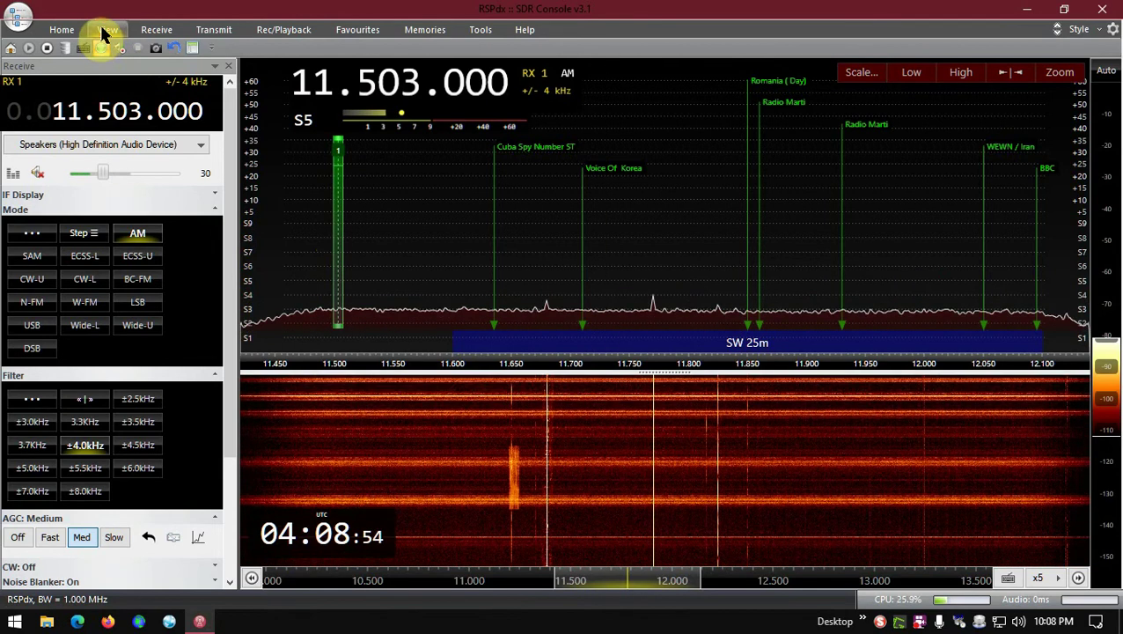
{"action": "left_click", "coordinate": [102, 33]}
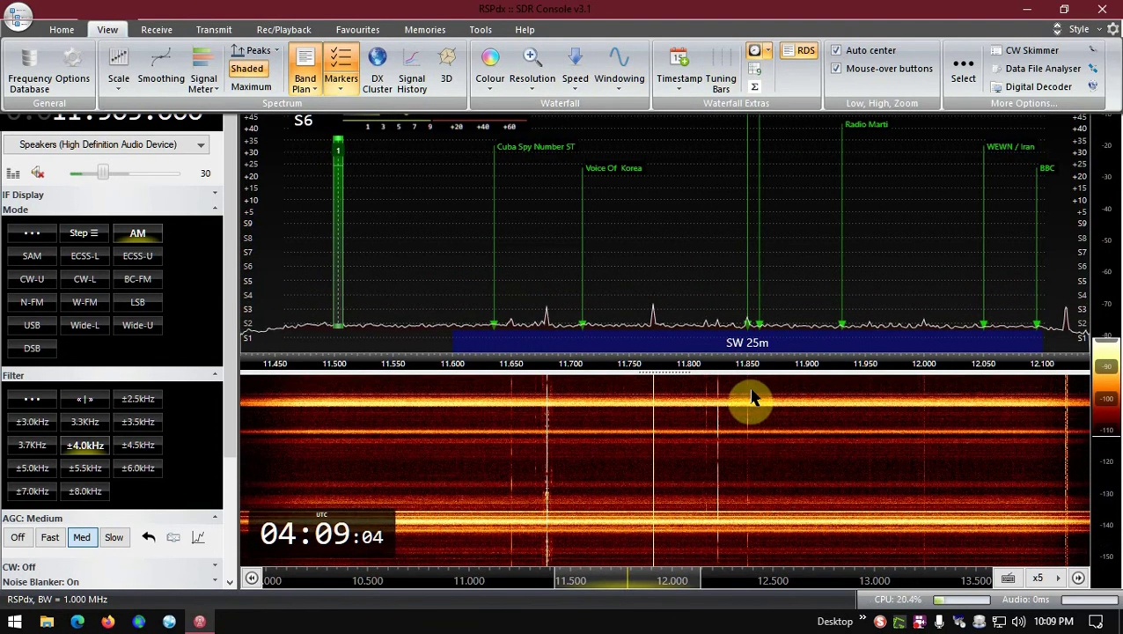
{"action": "left_click", "coordinate": [720, 75]}
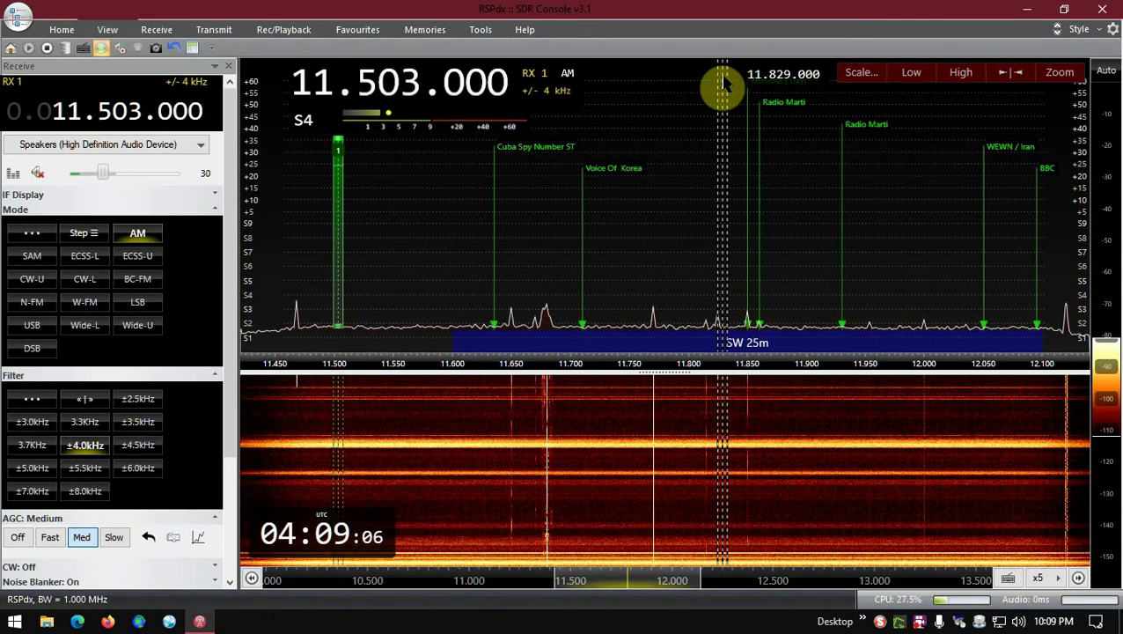
Wheel-tune upward through the SW 25m band from 11.500 to 11.571 MHz.
{"action": "scroll", "coordinate": [792, 495], "scroll_direction": "down", "scroll_amount": 4}
{"action": "scroll", "coordinate": [792, 495], "scroll_direction": "up", "scroll_amount": 4}
{"action": "scroll", "coordinate": [796, 500], "scroll_direction": "up", "scroll_amount": 7}
{"action": "scroll", "coordinate": [799, 503], "scroll_direction": "up", "scroll_amount": 5}
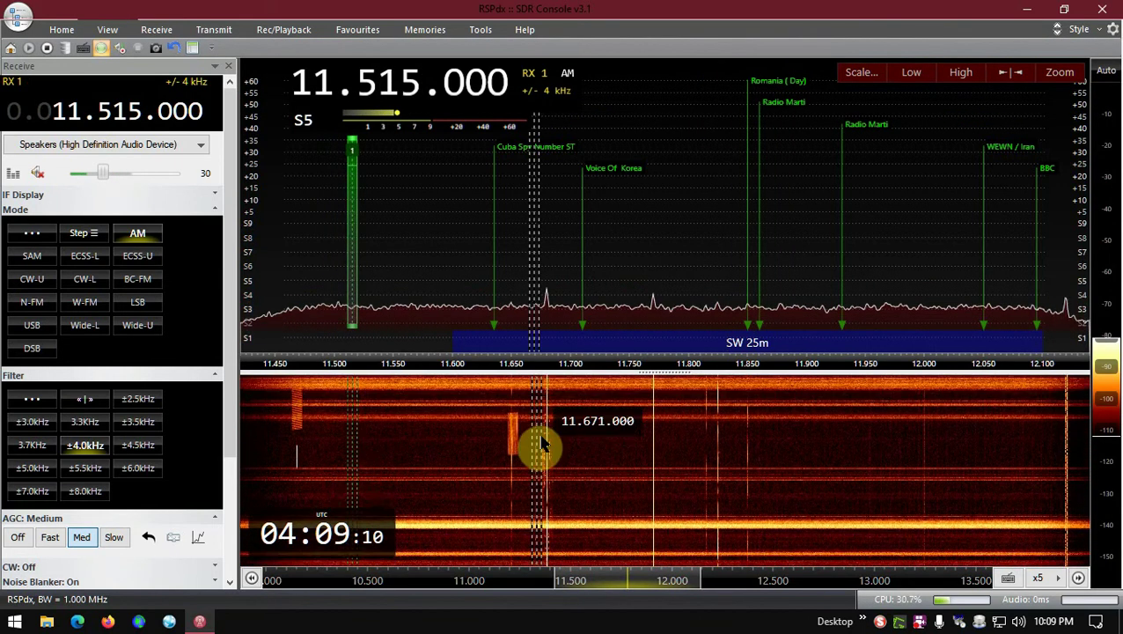
{"action": "scroll", "coordinate": [563, 453], "scroll_direction": "up", "scroll_amount": 20}
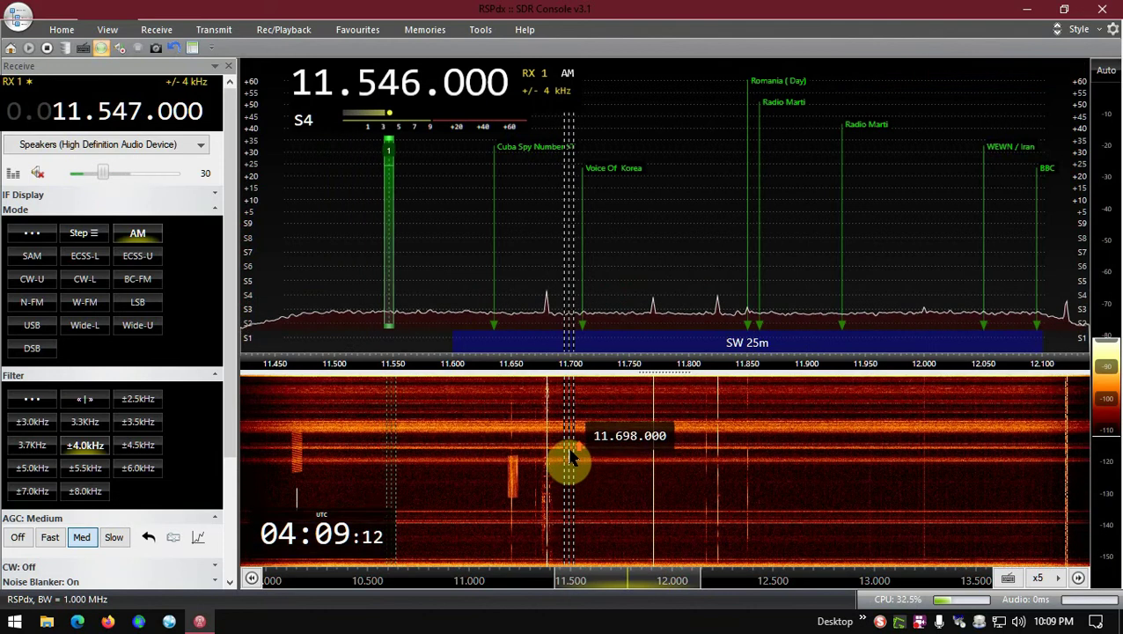
{"action": "scroll", "coordinate": [569, 455], "scroll_direction": "up", "scroll_amount": 20}
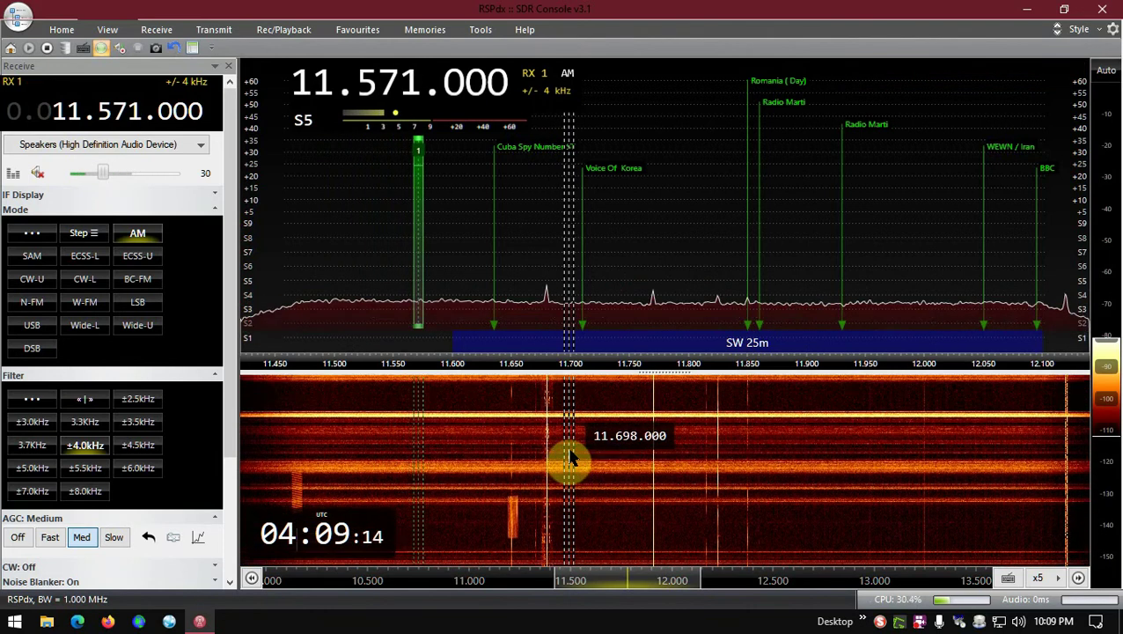
Raise the MHz digit to 17 MHz into the SW 16m band, then step down from 17.559 MHz.
{"action": "scroll", "coordinate": [74, 121], "scroll_direction": "up", "scroll_amount": 3}
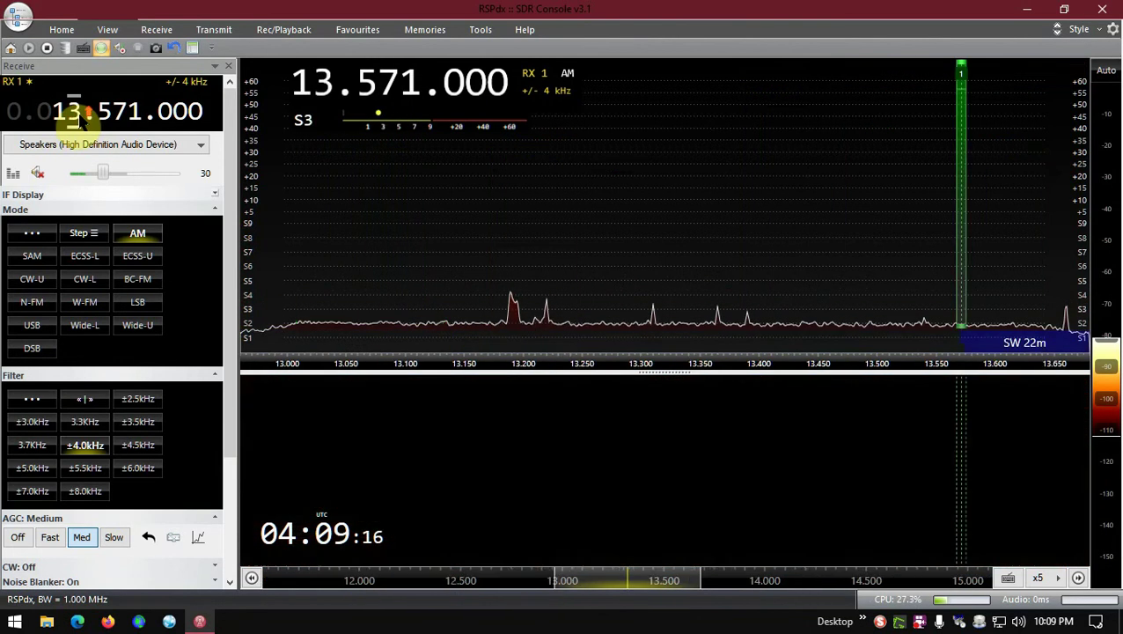
{"action": "scroll", "coordinate": [74, 115], "scroll_direction": "up", "scroll_amount": 3}
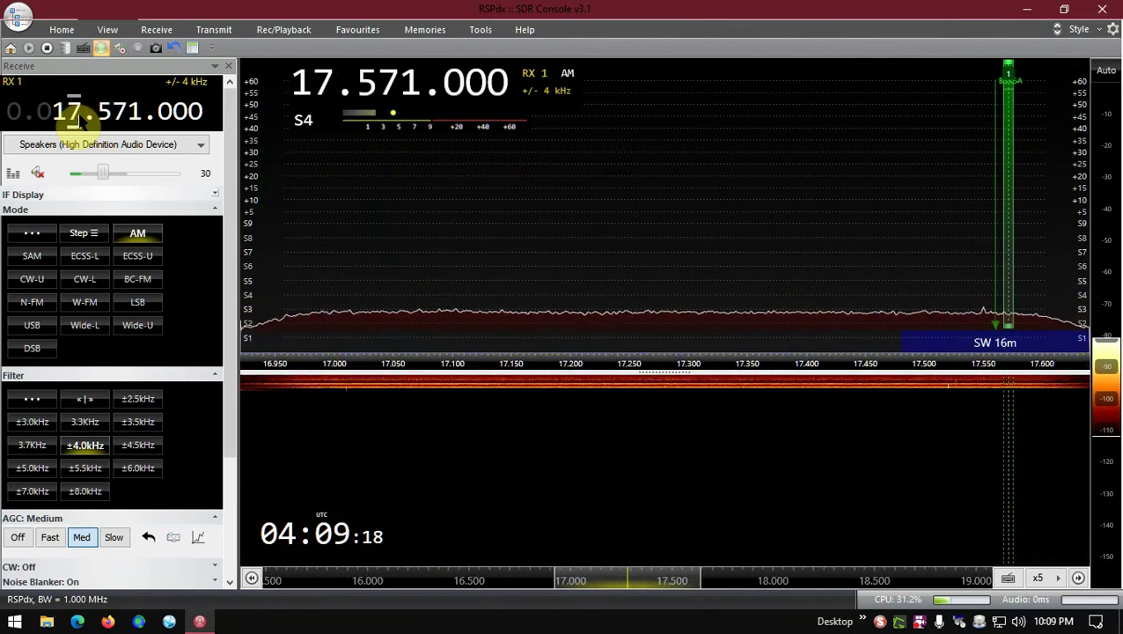
{"action": "scroll", "coordinate": [777, 521], "scroll_direction": "down", "scroll_amount": 12}
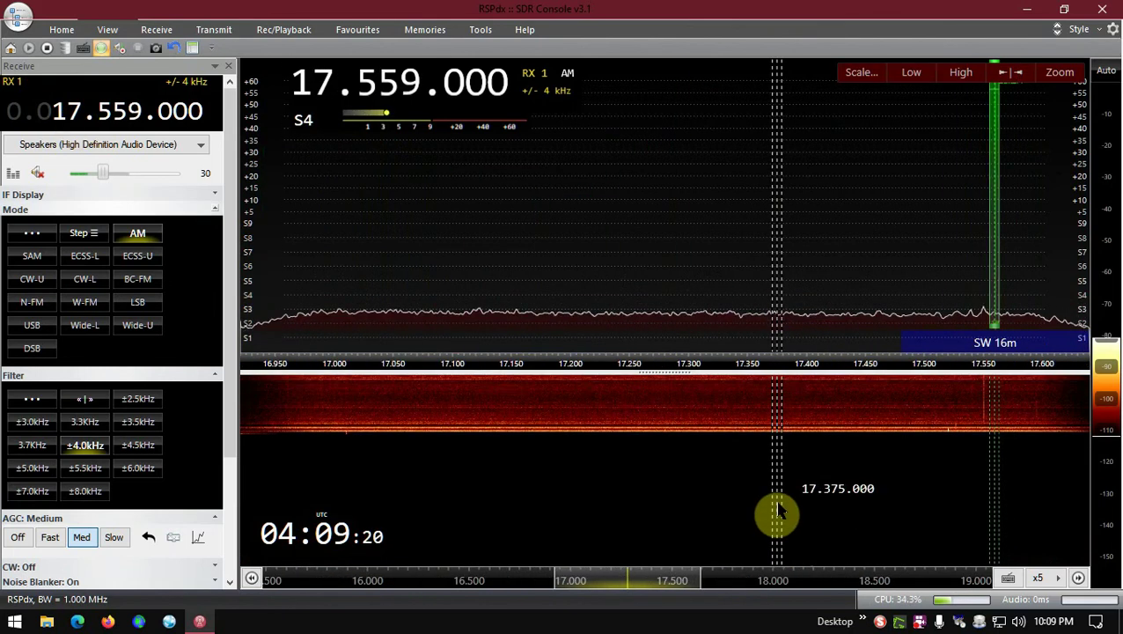
{"action": "scroll", "coordinate": [783, 515], "scroll_direction": "down", "scroll_amount": 5}
{"action": "scroll", "coordinate": [683, 479], "scroll_direction": "down", "scroll_amount": 10}
{"action": "scroll", "coordinate": [683, 479], "scroll_direction": "down", "scroll_amount": 20}
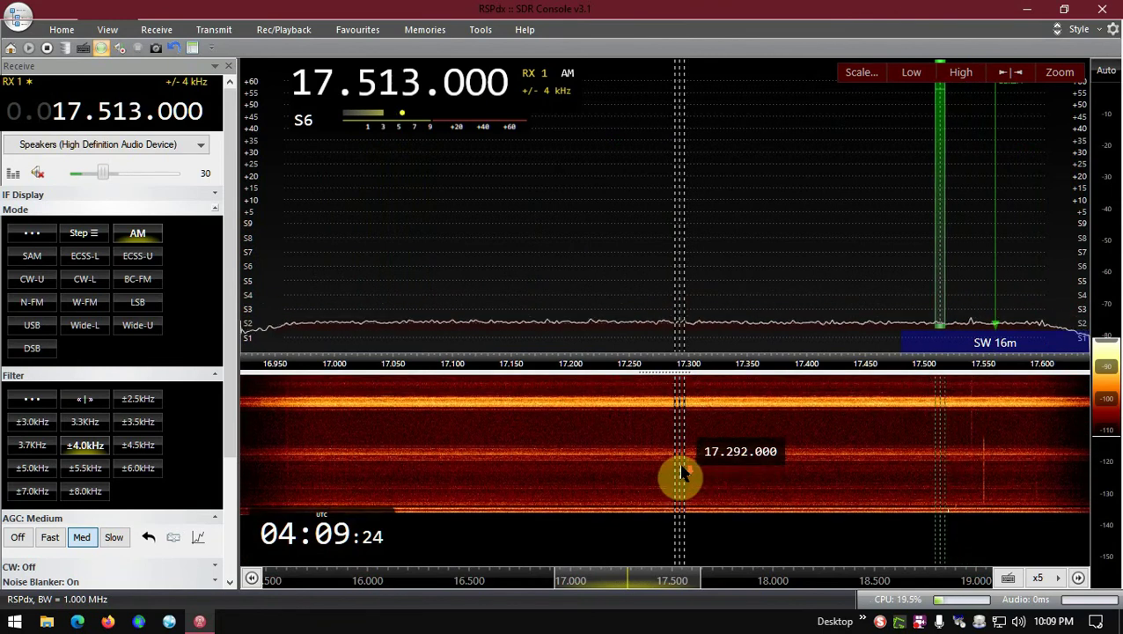
{"action": "scroll", "coordinate": [682, 469], "scroll_direction": "down", "scroll_amount": 10}
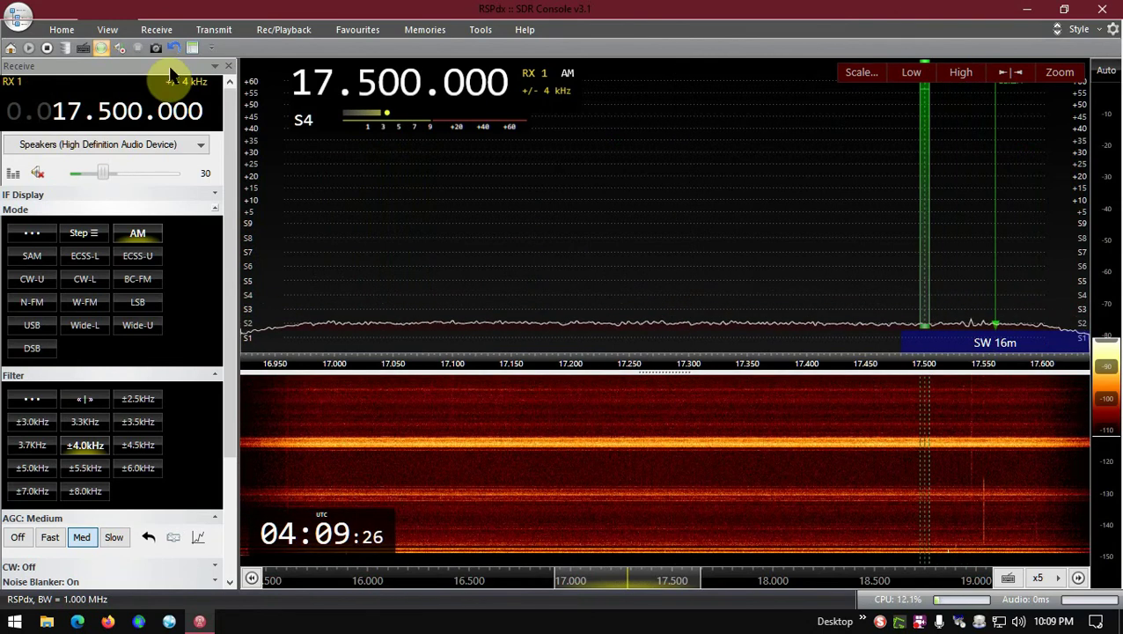
Toggle the tuning bars and tune down to 17.489 MHz AM.
{"action": "left_click", "coordinate": [112, 26]}
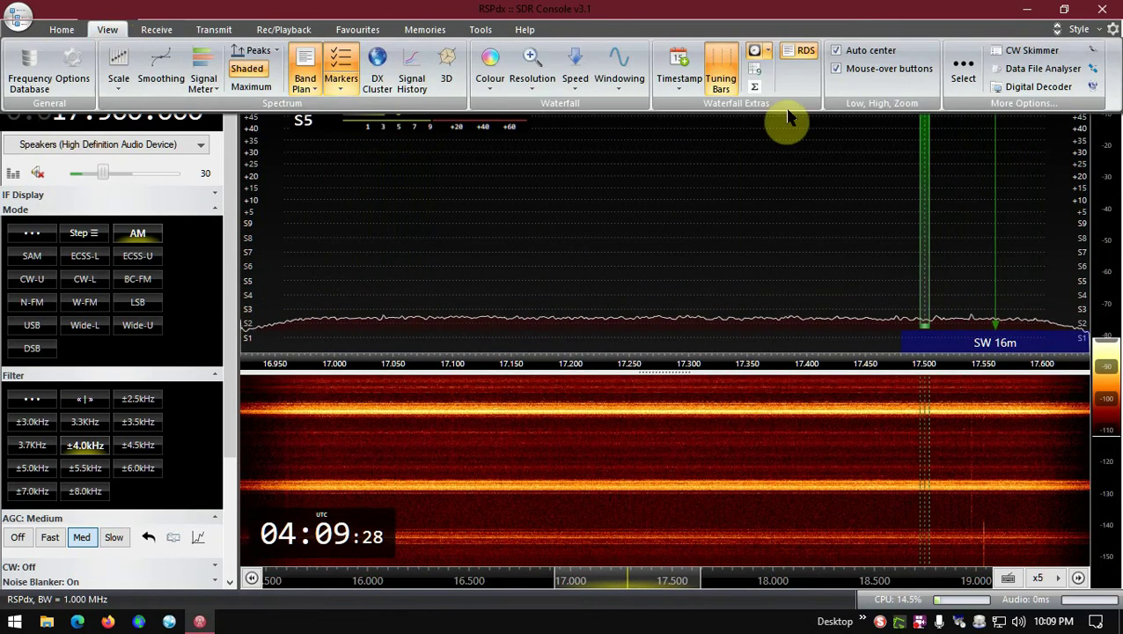
{"action": "left_click", "coordinate": [720, 77]}
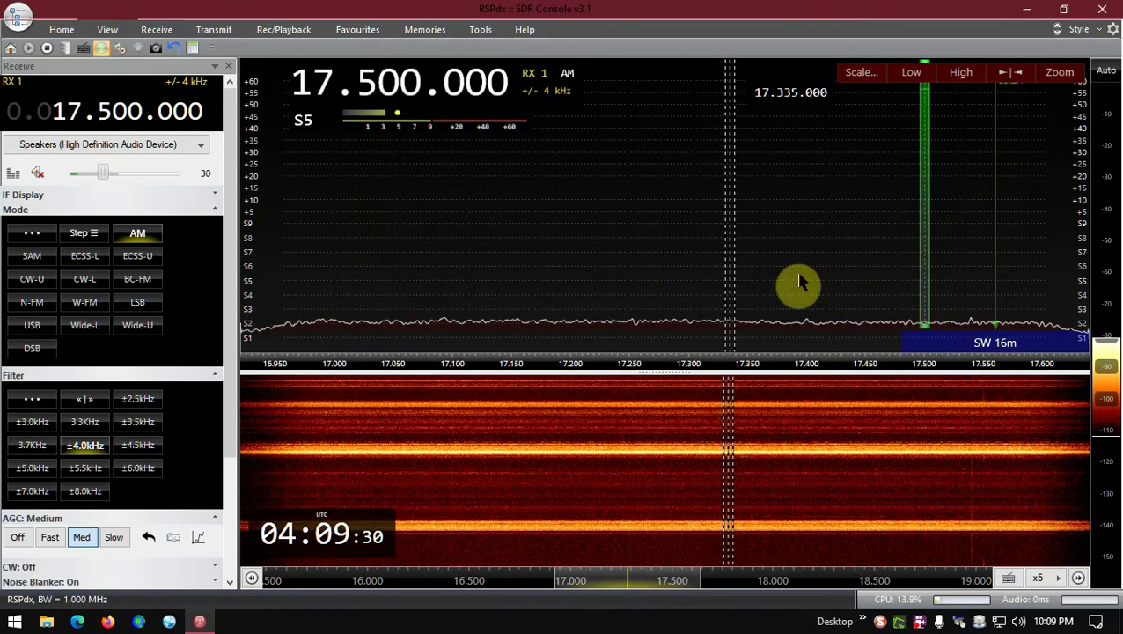
{"action": "scroll", "coordinate": [735, 264], "scroll_direction": "down", "scroll_amount": 4}
{"action": "scroll", "coordinate": [735, 264], "scroll_direction": "down", "scroll_amount": 7}
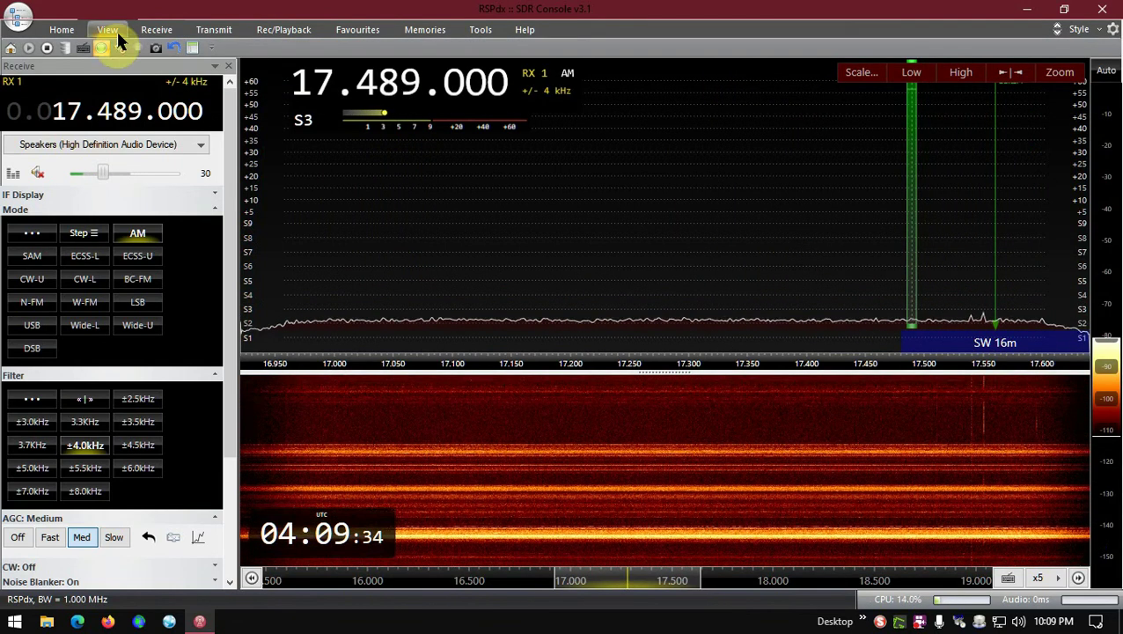
Review the Signal Meter display options, accuracy Best, then switch to the Home controls.
{"action": "left_click", "coordinate": [107, 30]}
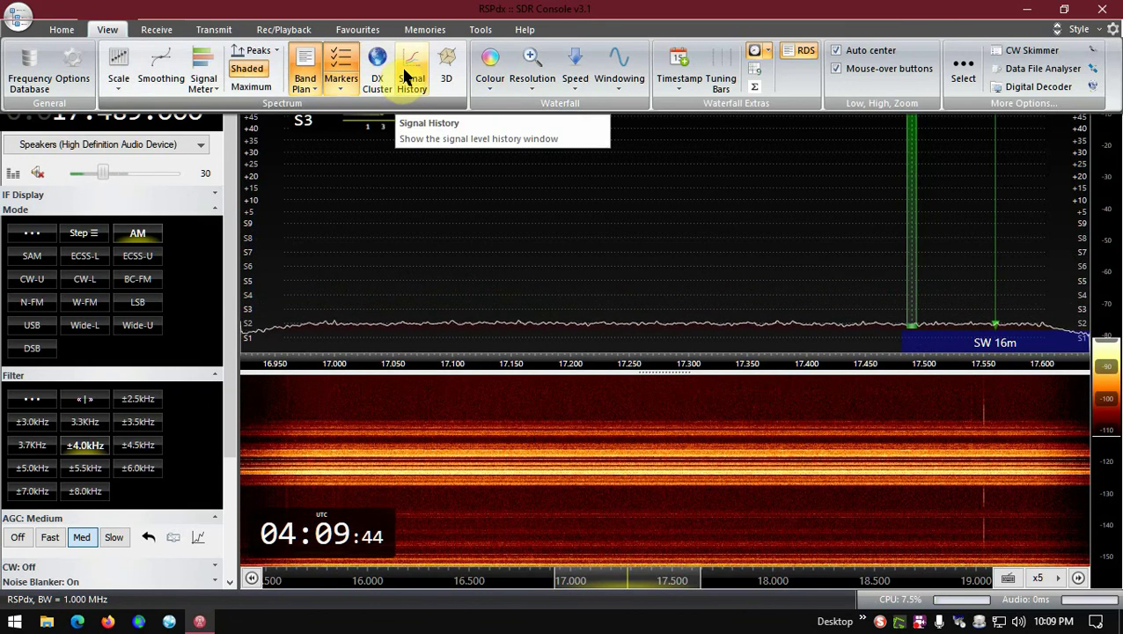
{"action": "left_click", "coordinate": [218, 88]}
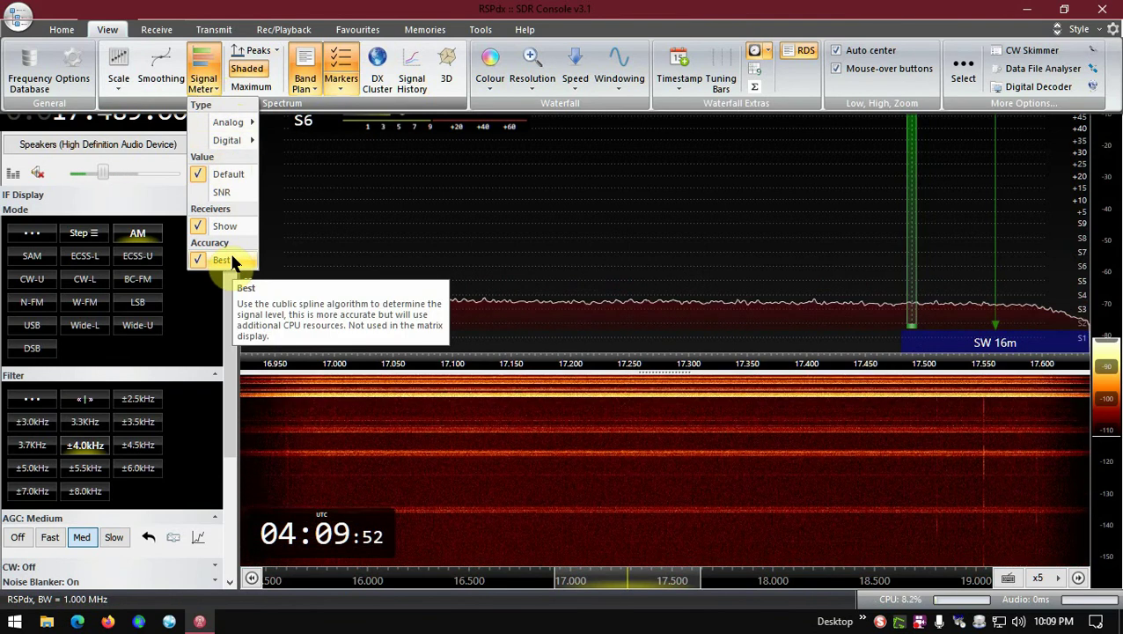
{"action": "left_click", "coordinate": [208, 81]}
{"action": "left_click", "coordinate": [62, 28]}
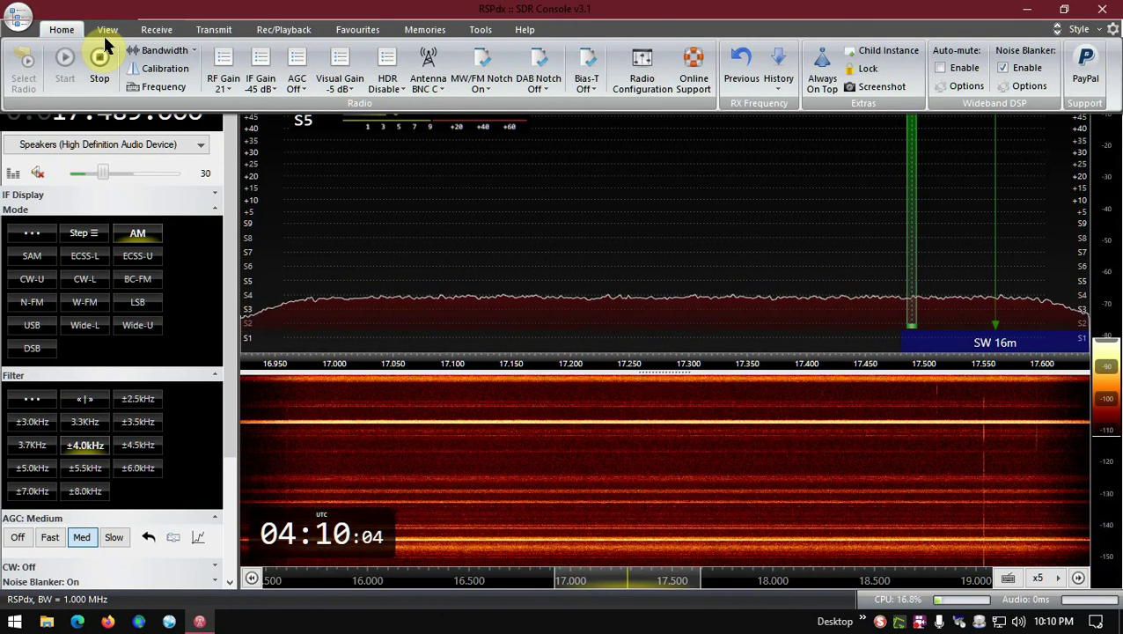
Collapse the ribbon to reveal the full RX 1 readout of 17.489.000 AM above the spectrum.
{"action": "double_click", "coordinate": [1025, 29]}
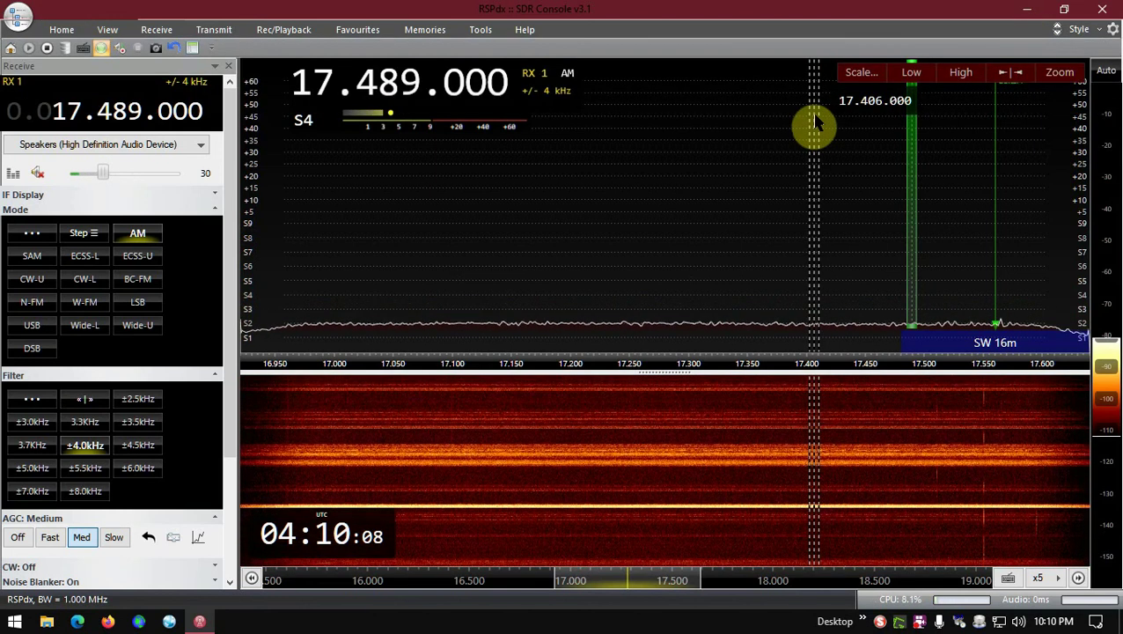